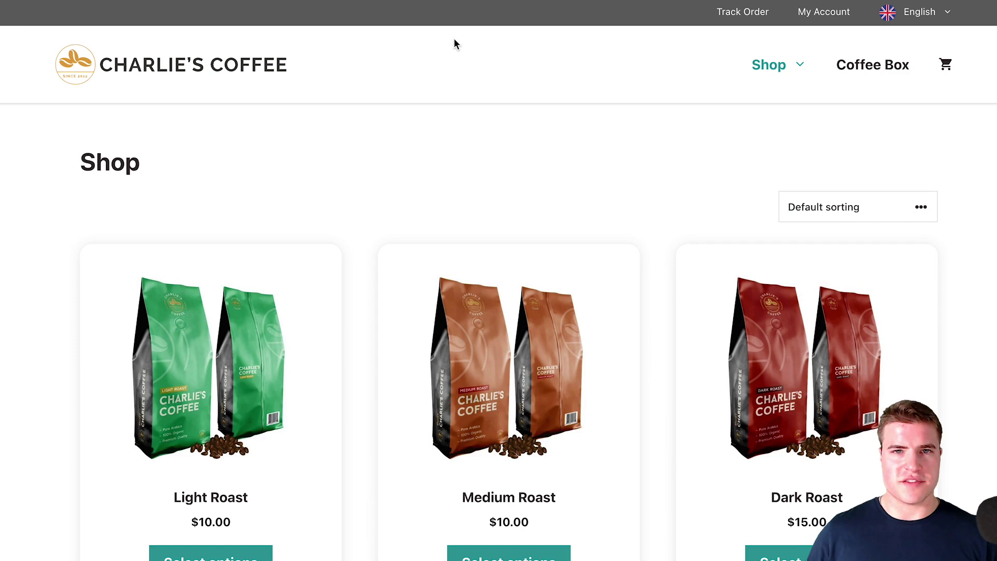
Make the Weglot language button show the language code instead of the full name, save the changes, and check the shop's language switcher.
{"action": "mouse_move", "coordinate": [922, 12]}
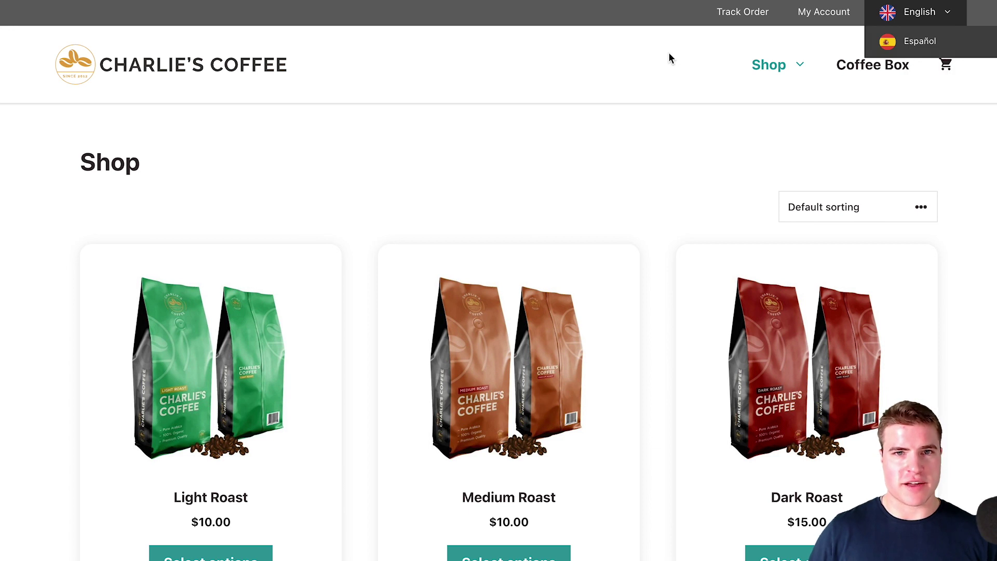
{"action": "mouse_move", "coordinate": [886, 15]}
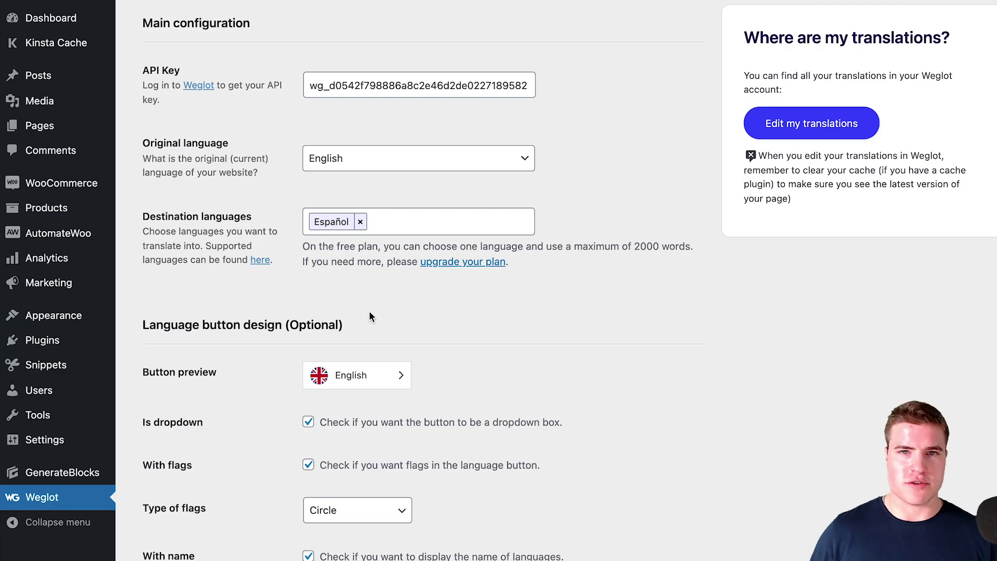
{"action": "scroll", "coordinate": [369, 316], "scroll_direction": "down", "scroll_amount": 7}
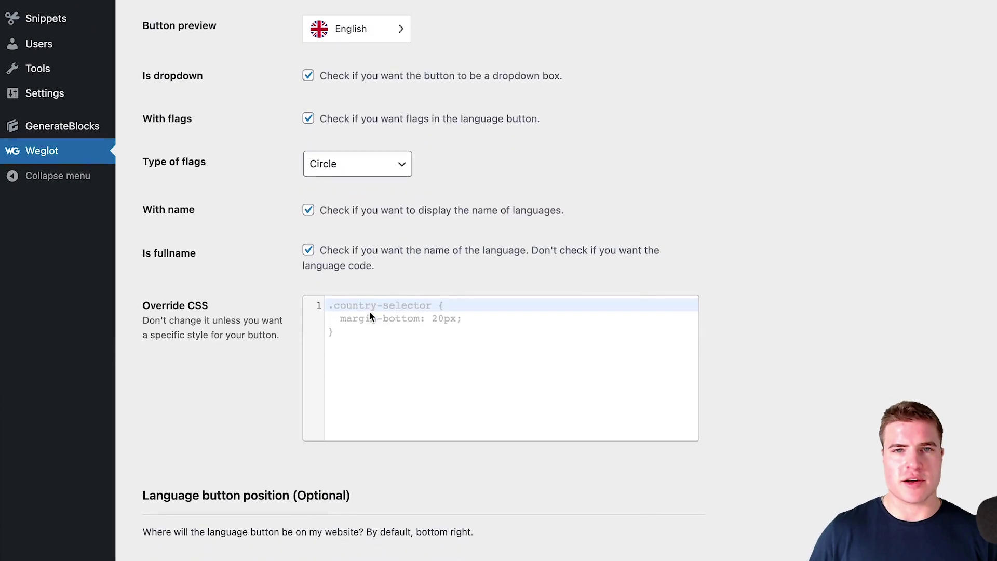
{"action": "left_click", "coordinate": [309, 206]}
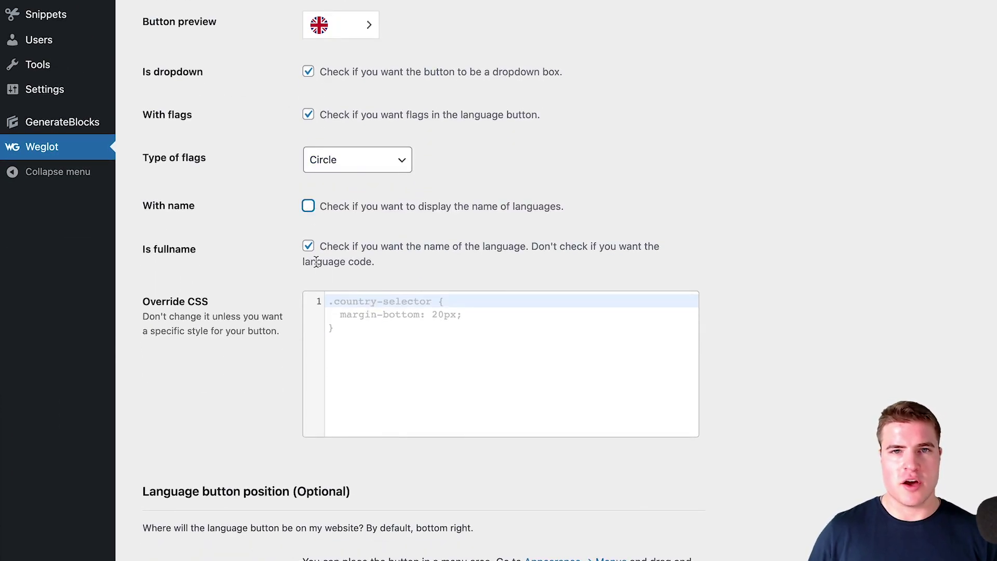
{"action": "left_click", "coordinate": [309, 206]}
{"action": "left_click", "coordinate": [308, 245]}
{"action": "scroll", "coordinate": [445, 229], "scroll_direction": "down", "scroll_amount": 2}
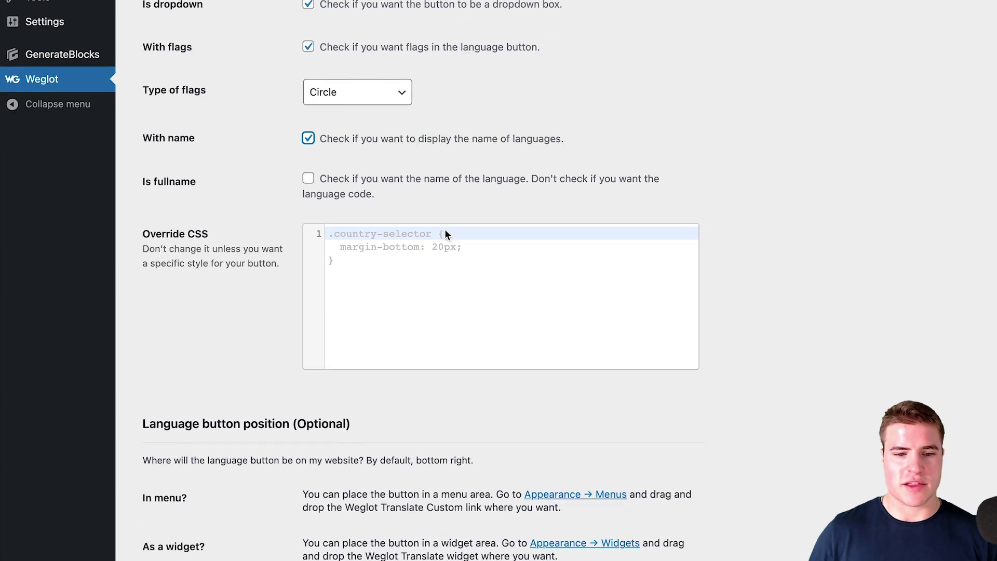
{"action": "scroll", "coordinate": [383, 138], "scroll_direction": "down", "scroll_amount": 15}
{"action": "left_click", "coordinate": [224, 522]}
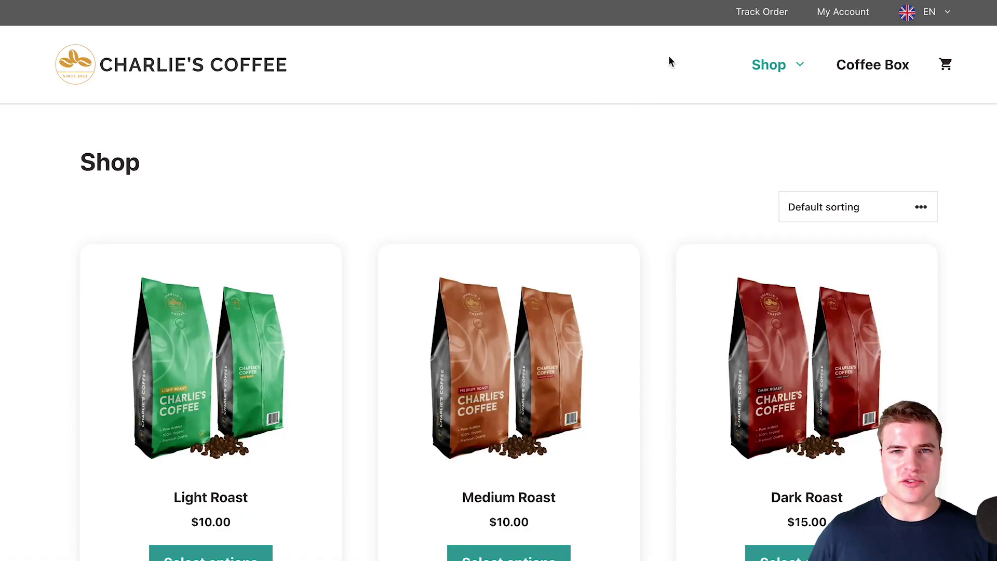
{"action": "mouse_move", "coordinate": [924, 15]}
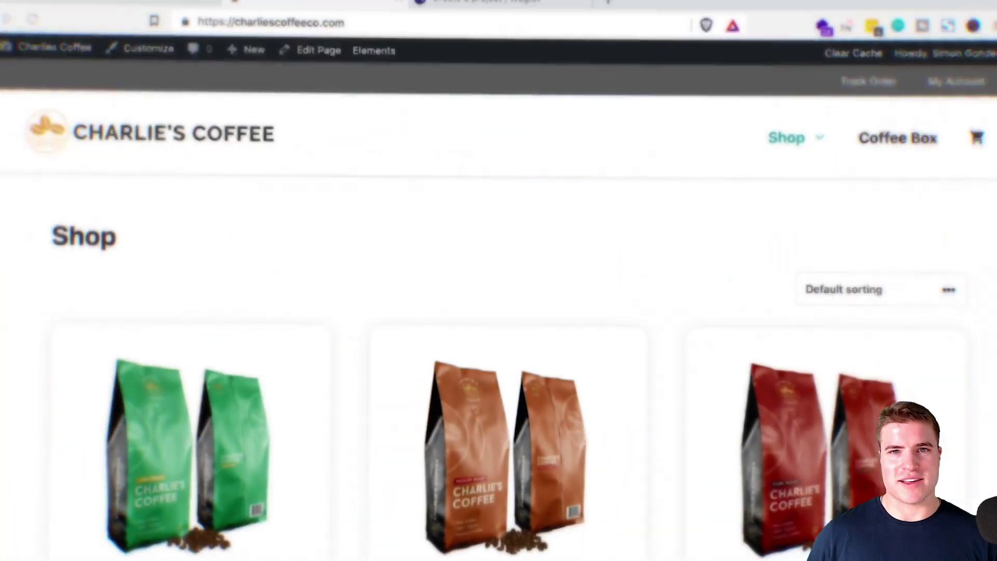
Search the new WordPress plugins for weglot, install and activate Weglot Translate, and open its configuration page.
{"action": "left_click", "coordinate": [410, 215]}
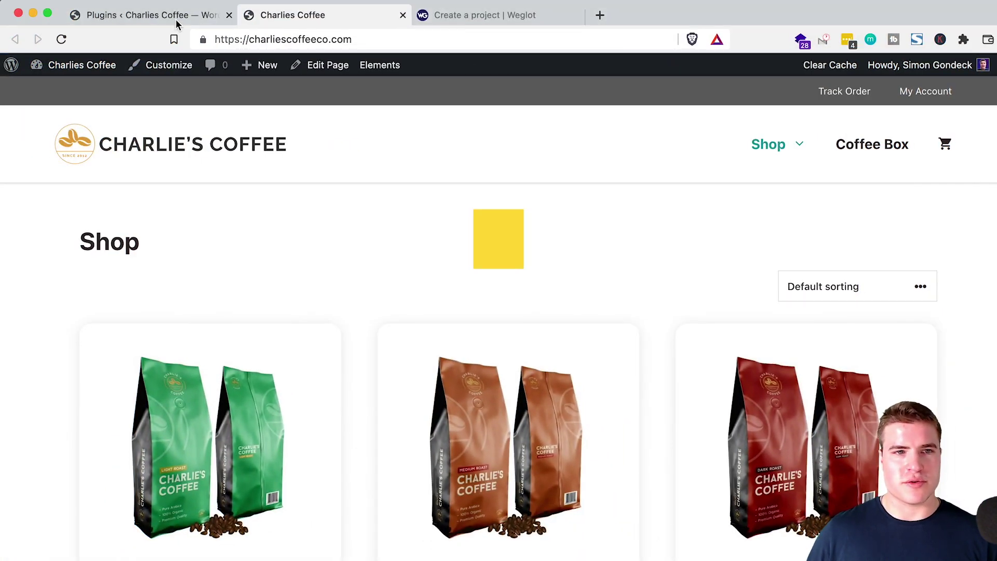
{"action": "left_click", "coordinate": [178, 21]}
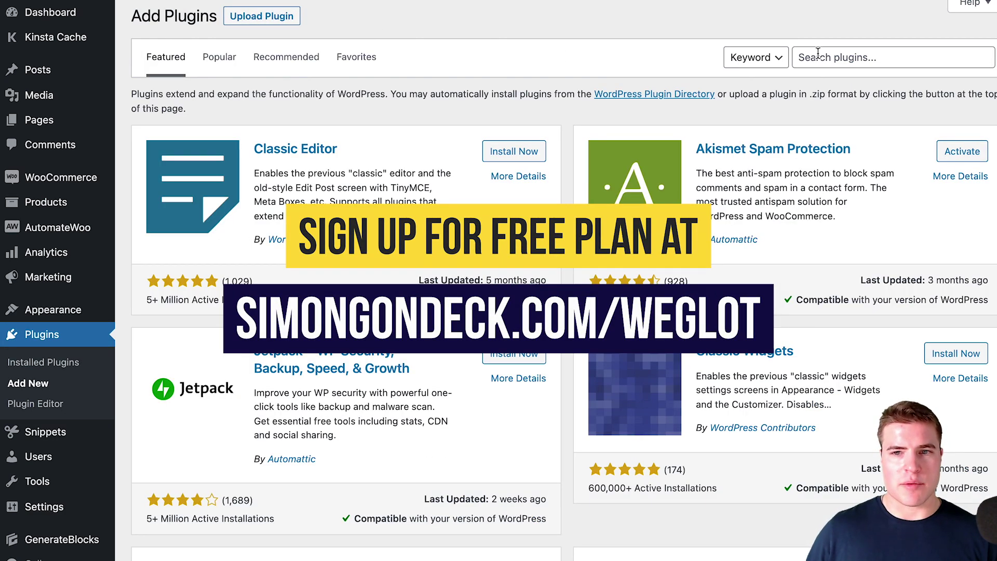
{"action": "left_click", "coordinate": [818, 53]}
{"action": "type", "text": "weglot"}
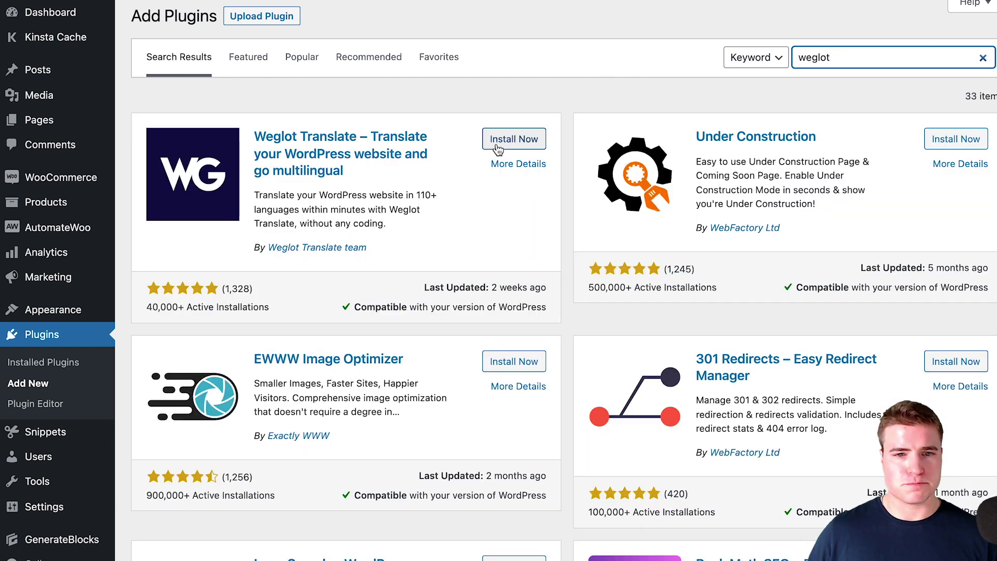
{"action": "left_click", "coordinate": [497, 141]}
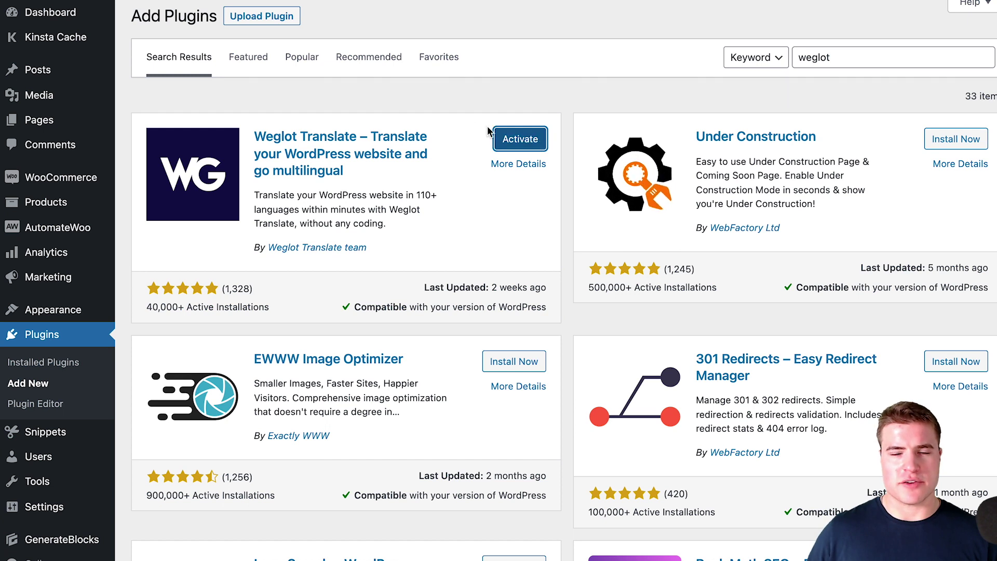
{"action": "left_click", "coordinate": [491, 132]}
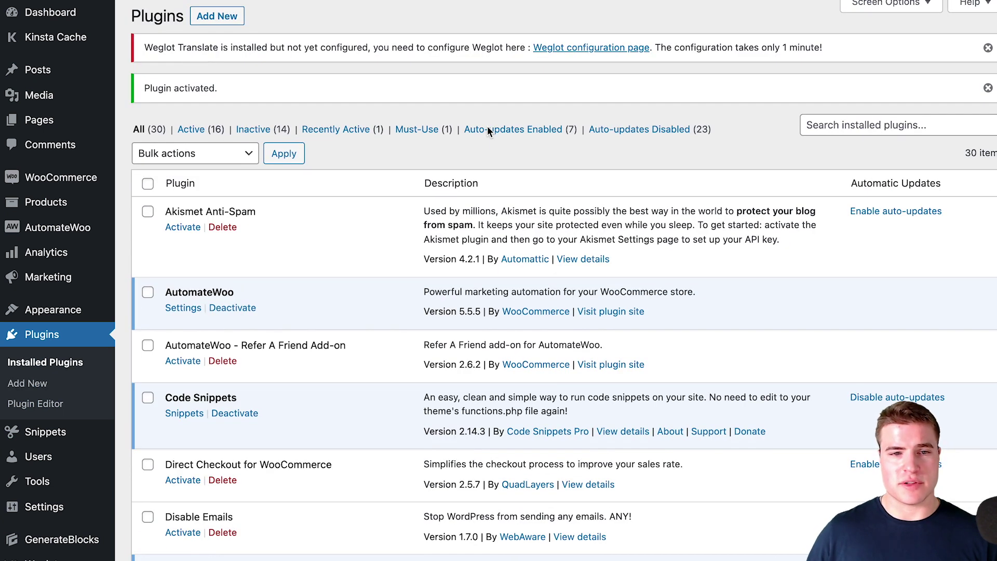
{"action": "left_click", "coordinate": [567, 43]}
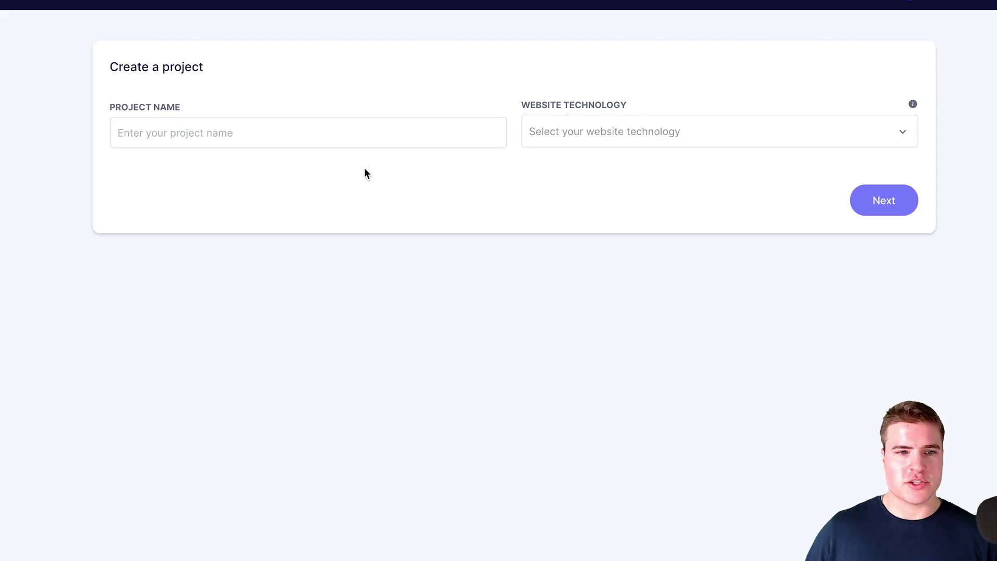
In the Weglot dashboard, create a project named Charlies Coffee with WordPress as the website technology.
{"action": "left_click", "coordinate": [352, 136]}
{"action": "type", "text": "Charlies Coffee"}
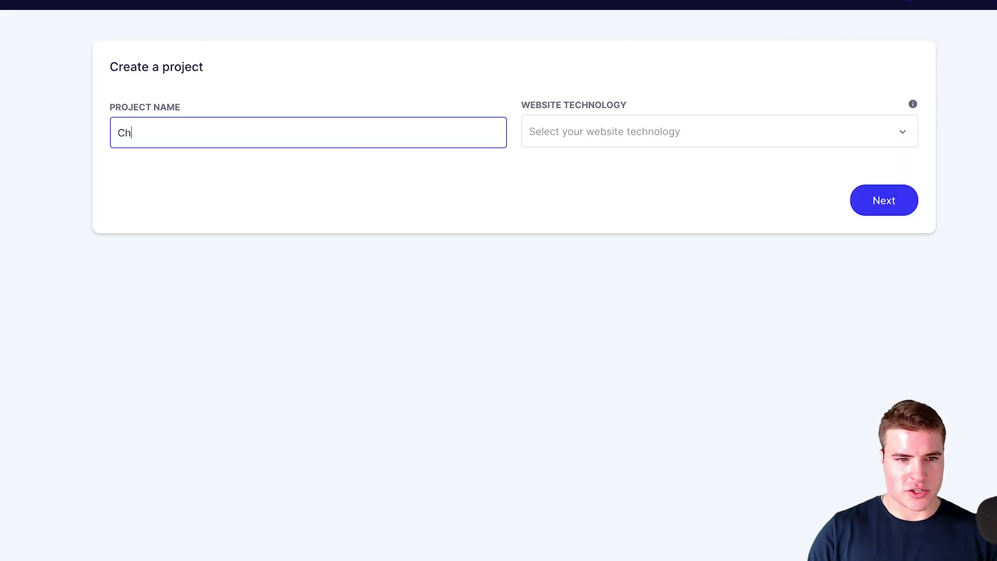
{"action": "key", "text": "Tab"}
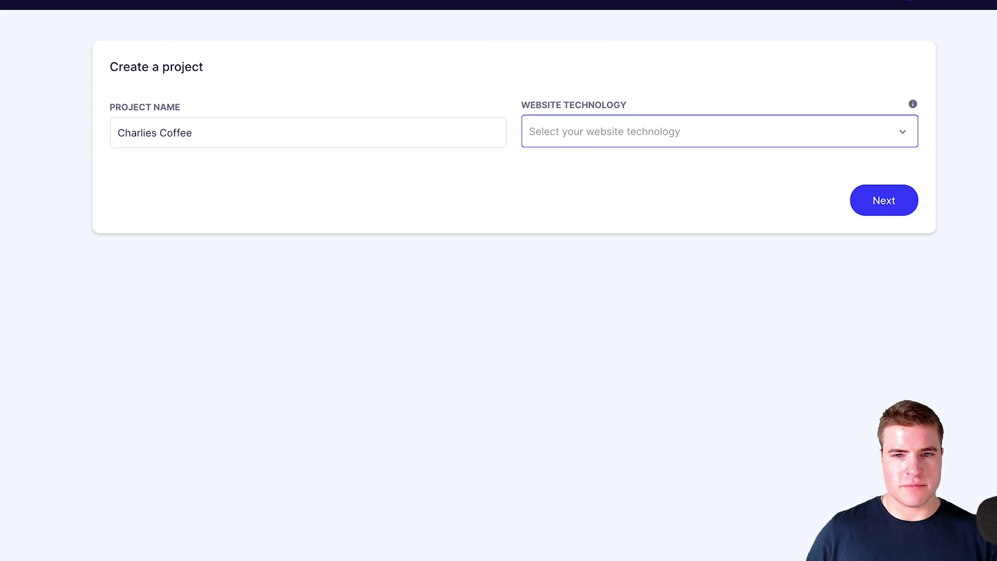
{"action": "left_click", "coordinate": [543, 130]}
{"action": "type", "text": "w"}
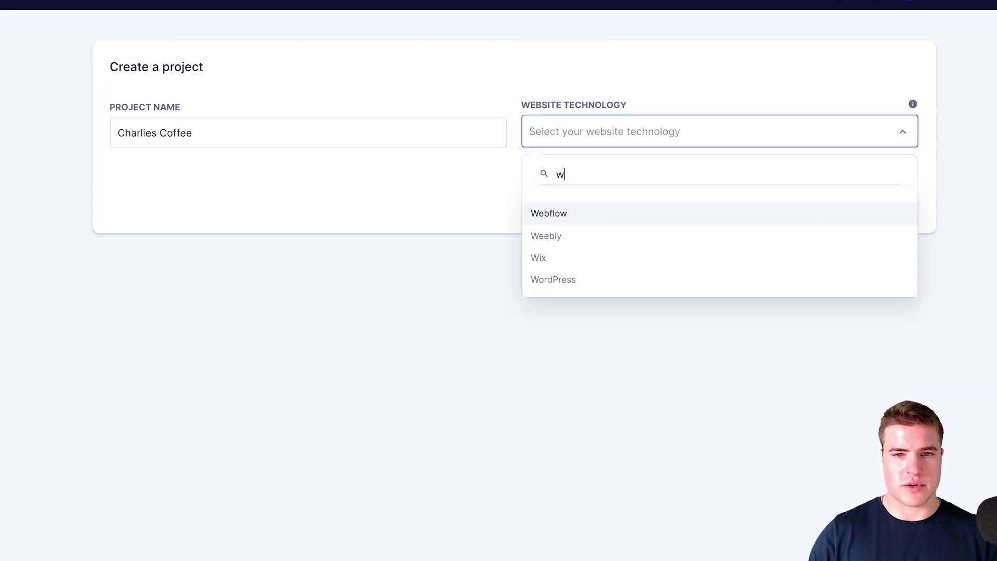
{"action": "type", "text": "oo"}
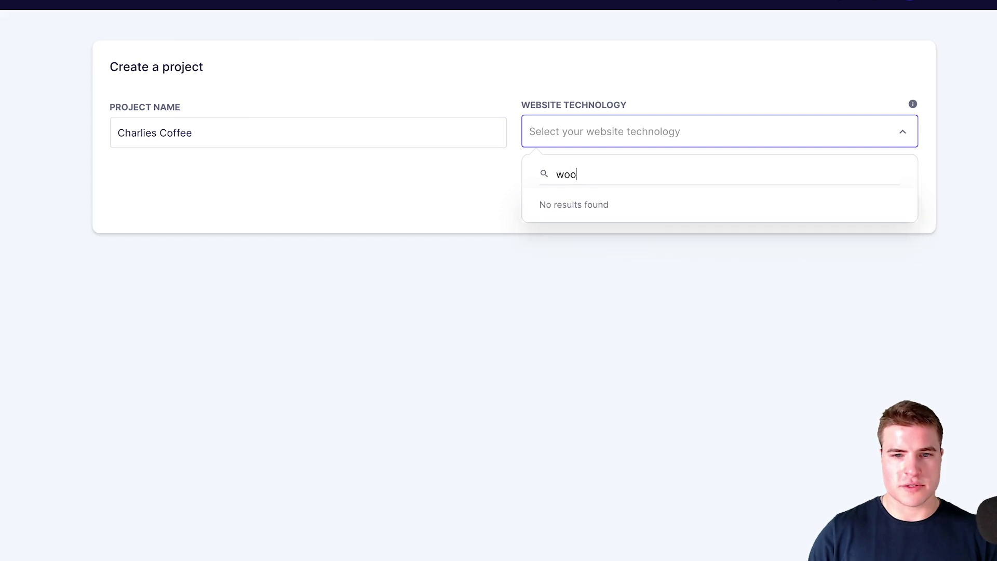
{"action": "key", "text": "BackSpace"}
{"action": "type", "text": "rd"}
{"action": "left_click", "coordinate": [556, 213]}
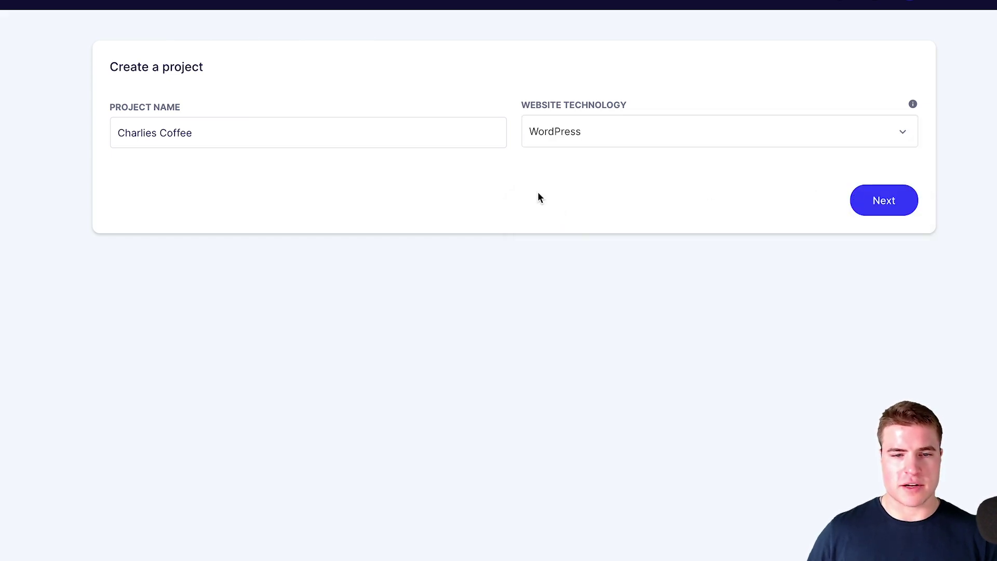
{"action": "key", "text": "Return"}
Copy the new project's API key and paste it into the API Key field of the WordPress plugin's main configuration.
{"action": "mouse_move", "coordinate": [440, 282]}
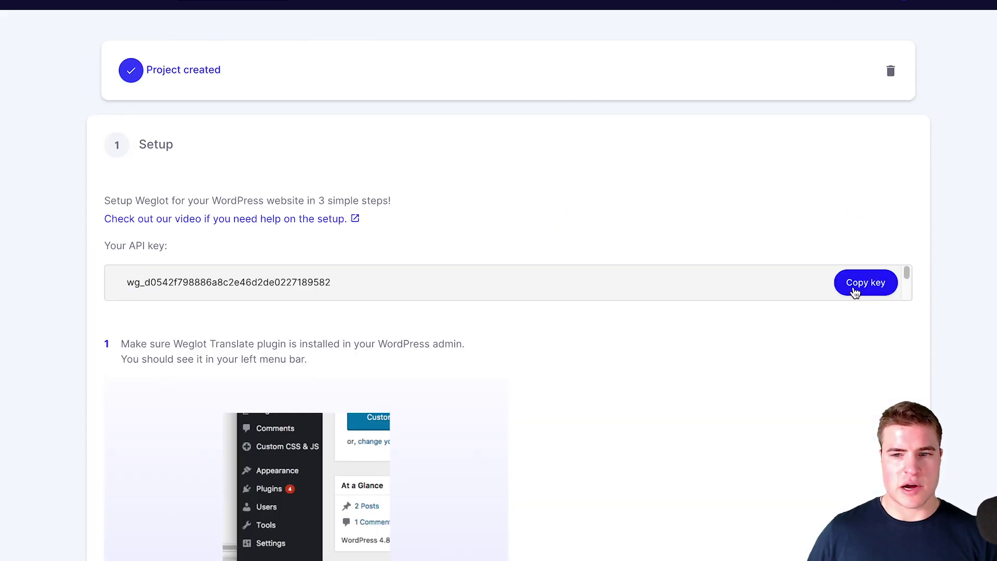
{"action": "left_click", "coordinate": [855, 291]}
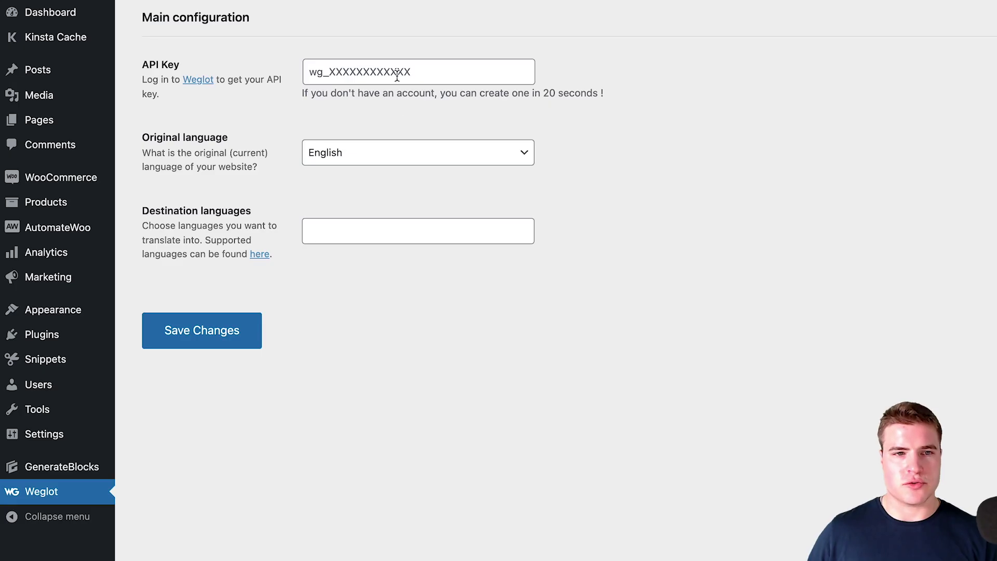
{"action": "left_click", "coordinate": [397, 75]}
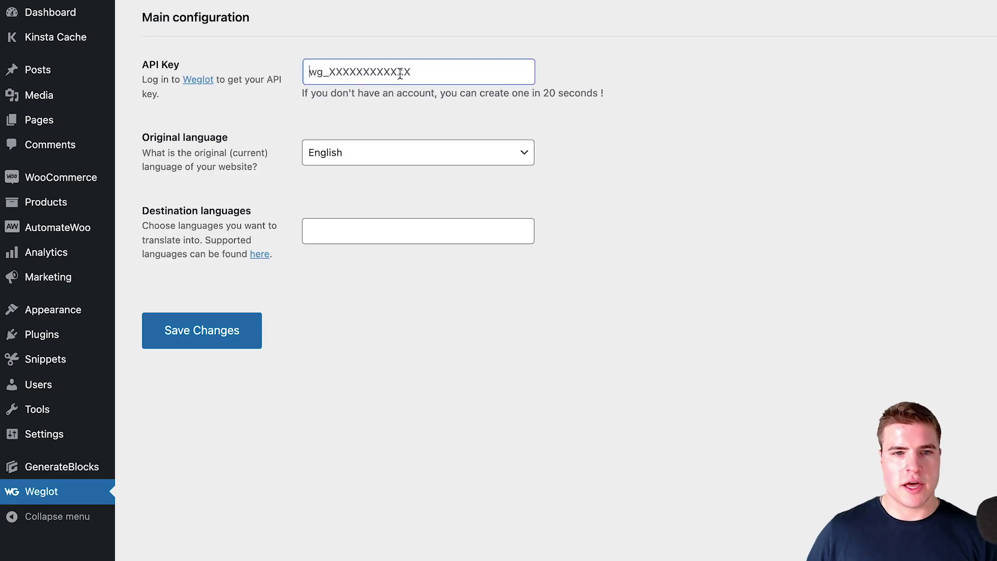
{"action": "key", "text": "ctrl+v"}
{"action": "left_click", "coordinate": [417, 301]}
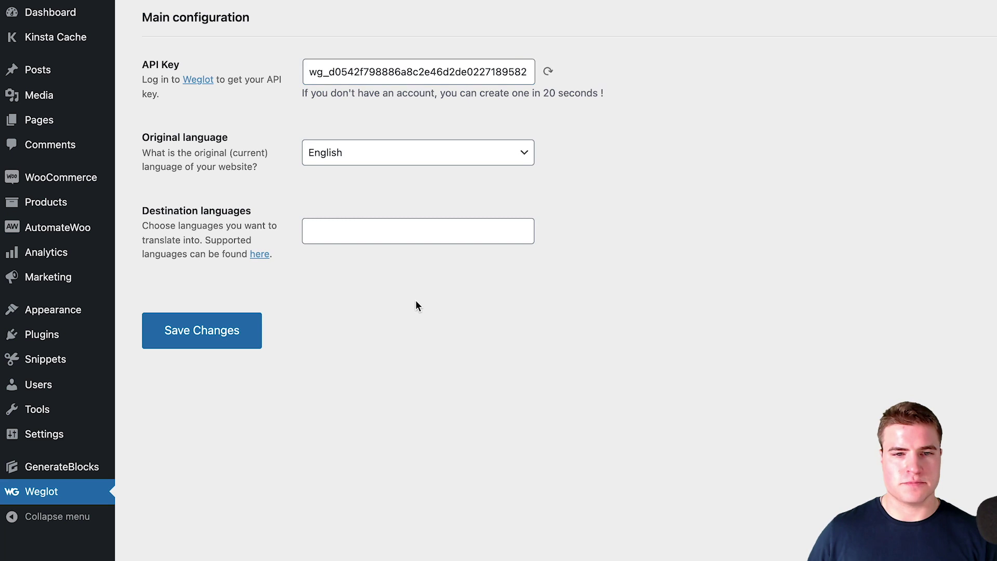
Add Spanish as the destination language and save the Weglot configuration.
{"action": "left_click", "coordinate": [203, 322]}
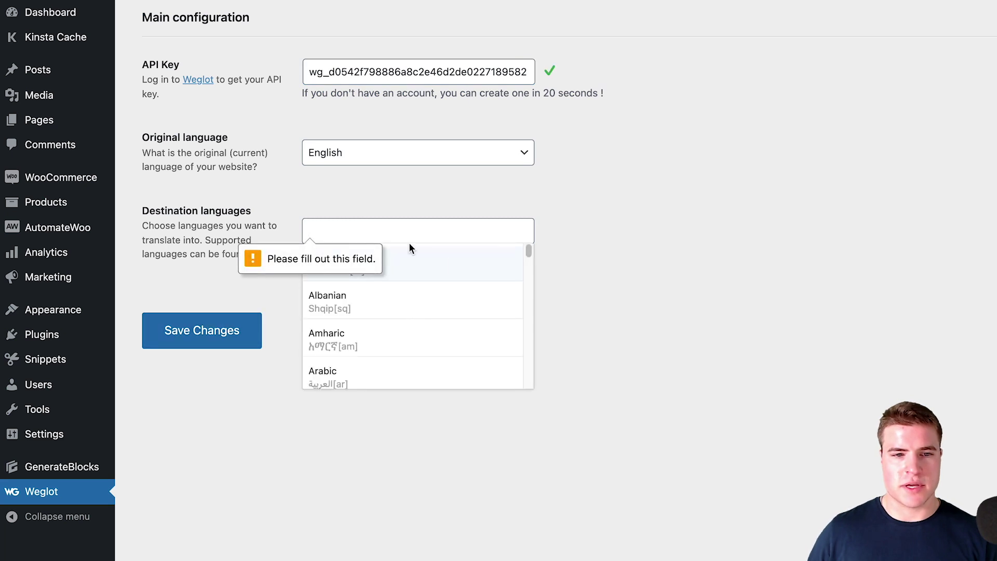
{"action": "type", "text": "spani"}
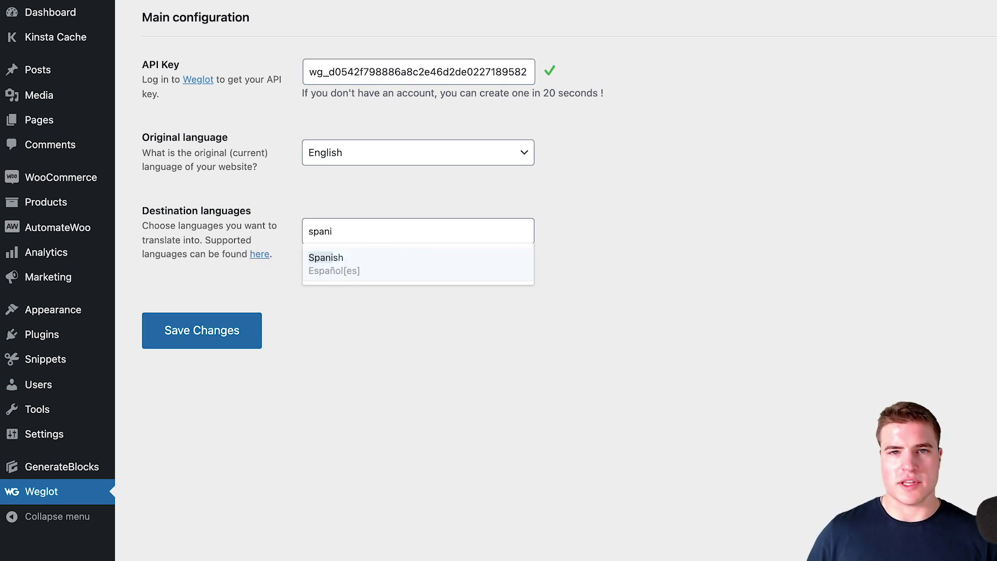
{"action": "left_click", "coordinate": [410, 251]}
{"action": "left_click", "coordinate": [219, 345]}
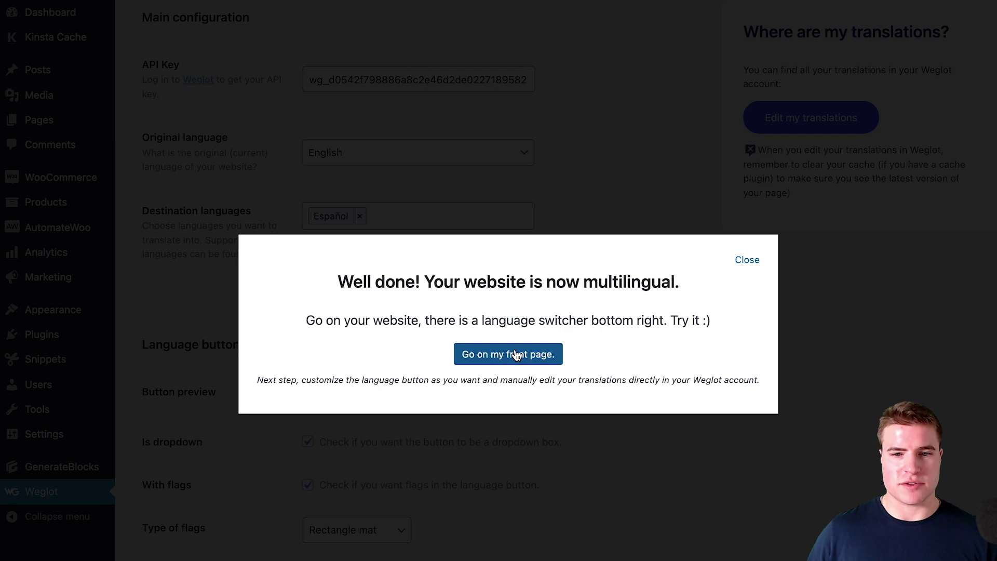
View the shop's front page in Español through the language switcher, and dismiss the setup dialog in the Weglot settings.
{"action": "left_click", "coordinate": [516, 355]}
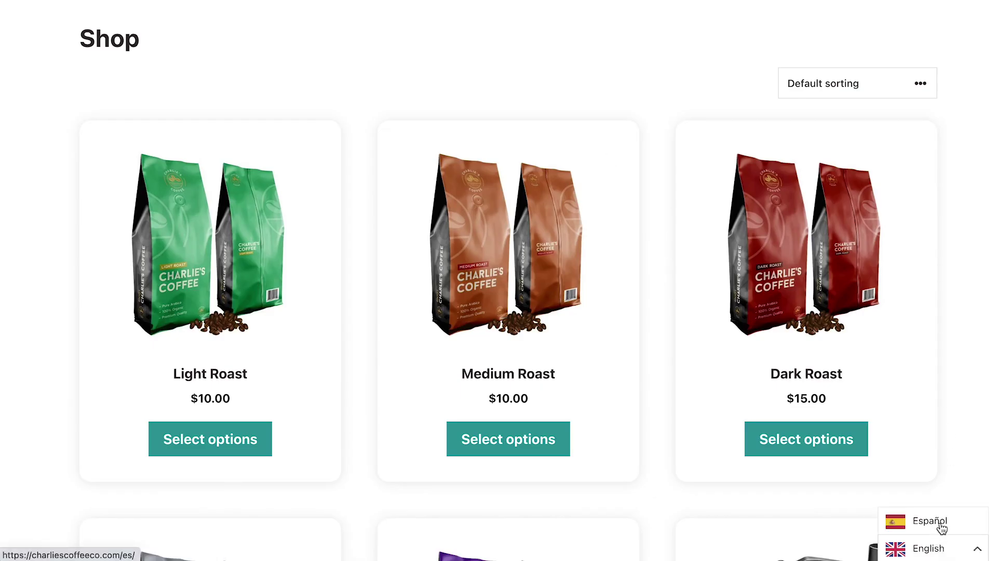
{"action": "left_click", "coordinate": [941, 527]}
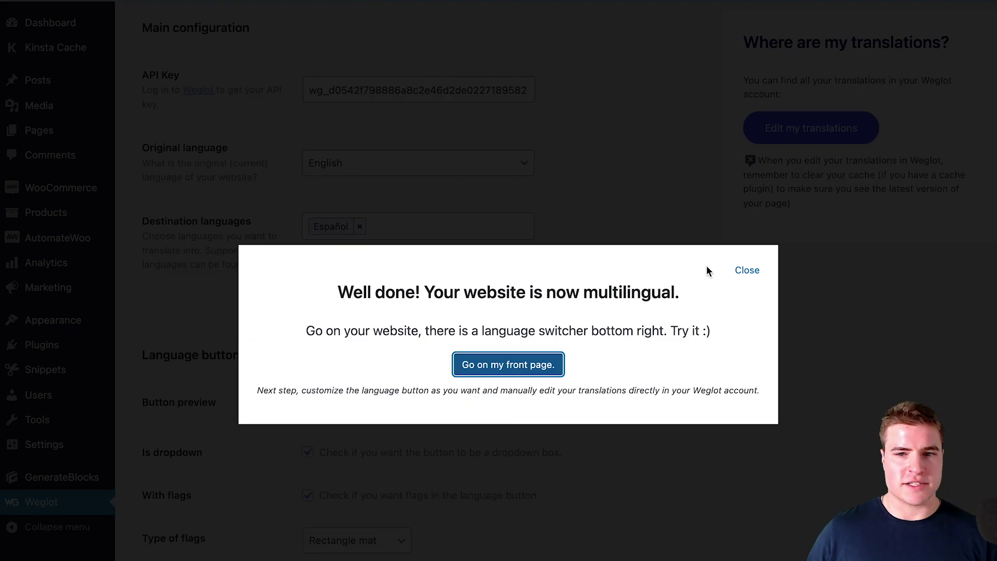
{"action": "left_click", "coordinate": [747, 270]}
Set the language button's type of flags to Circle, leaving flags and full language names enabled.
{"action": "scroll", "coordinate": [577, 279], "scroll_direction": "down", "scroll_amount": 7}
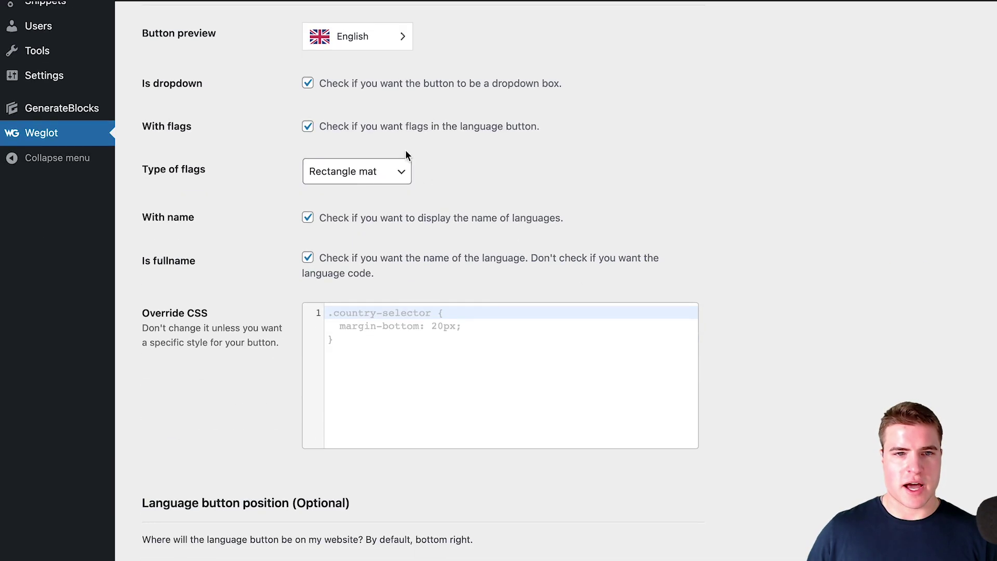
{"action": "scroll", "coordinate": [406, 154], "scroll_direction": "up", "scroll_amount": 2}
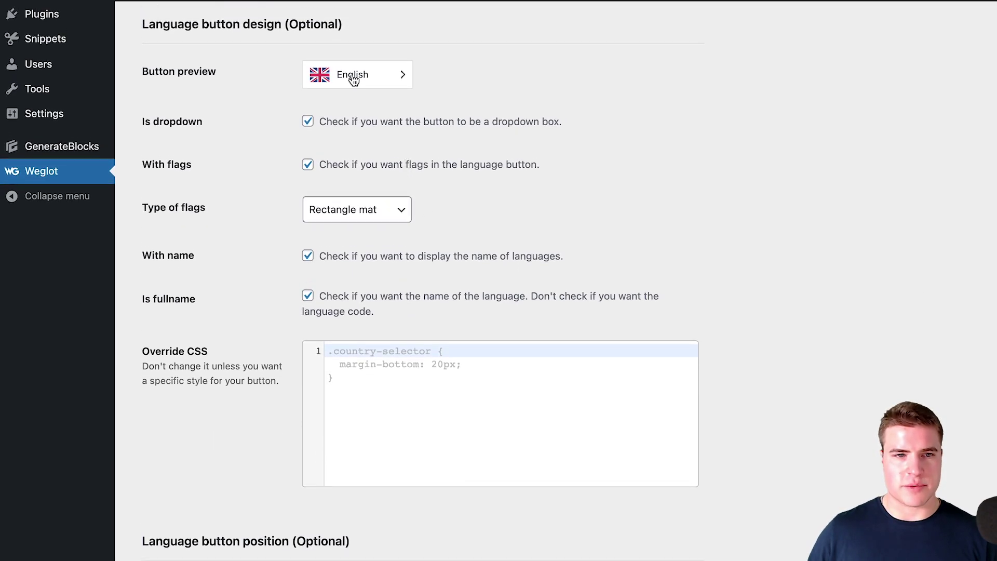
{"action": "left_click", "coordinate": [359, 81]}
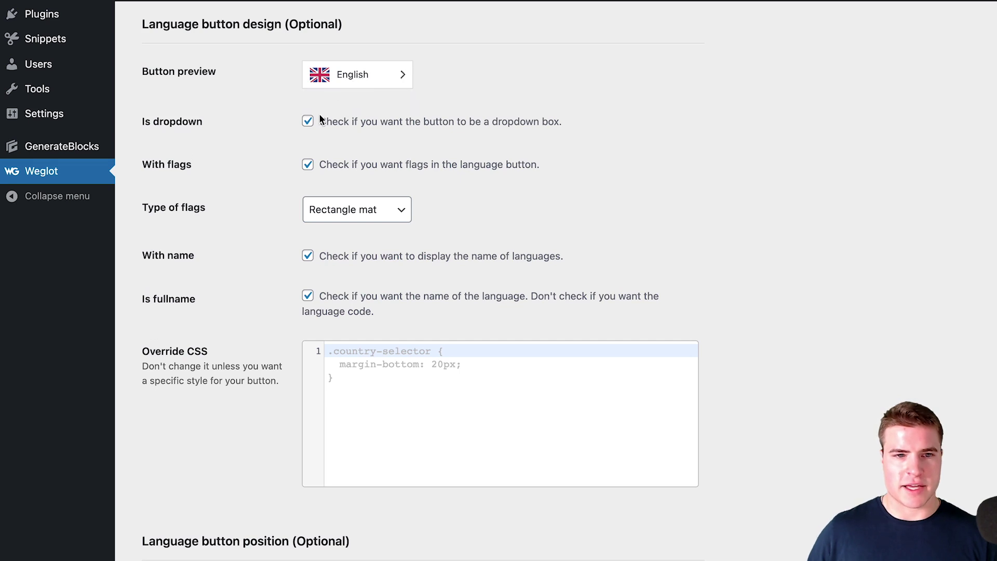
{"action": "left_click", "coordinate": [307, 166]}
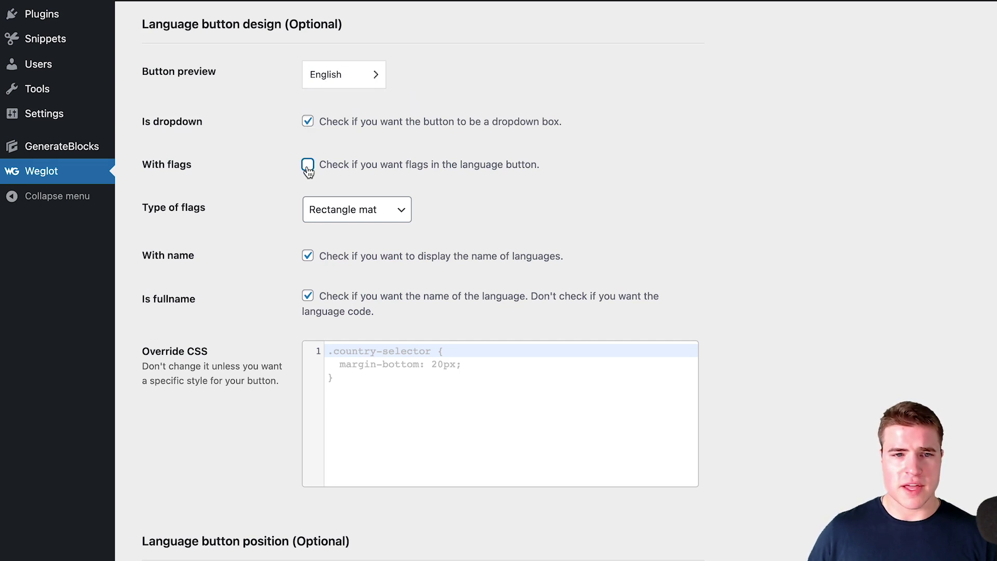
{"action": "left_click", "coordinate": [307, 165]}
{"action": "left_click", "coordinate": [348, 209]}
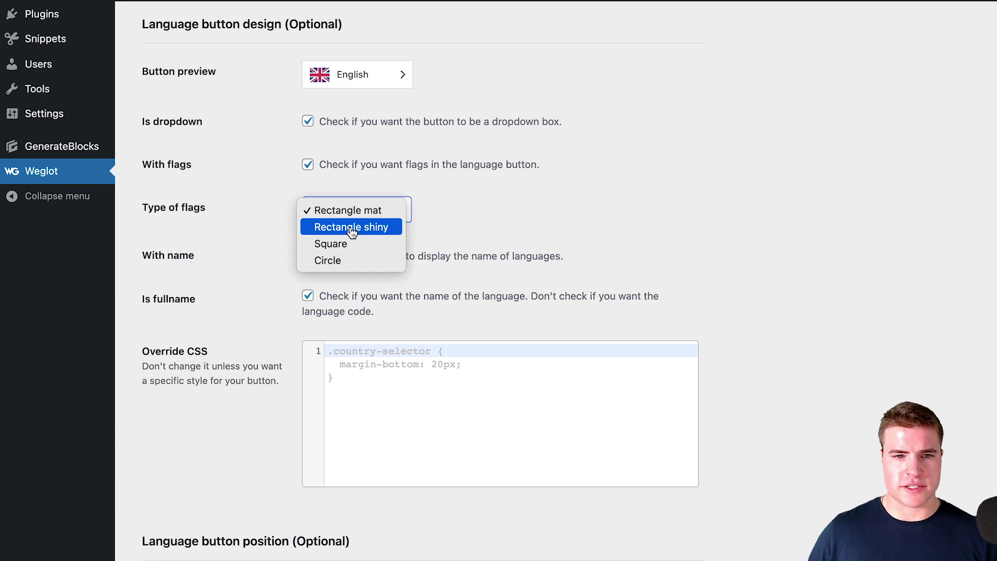
{"action": "left_click", "coordinate": [343, 260]}
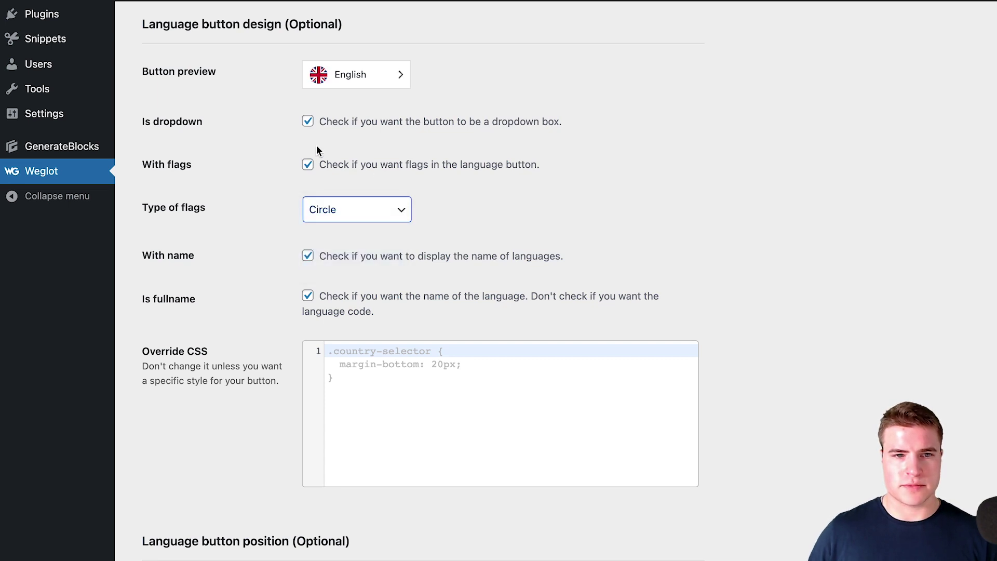
{"action": "left_click", "coordinate": [308, 300]}
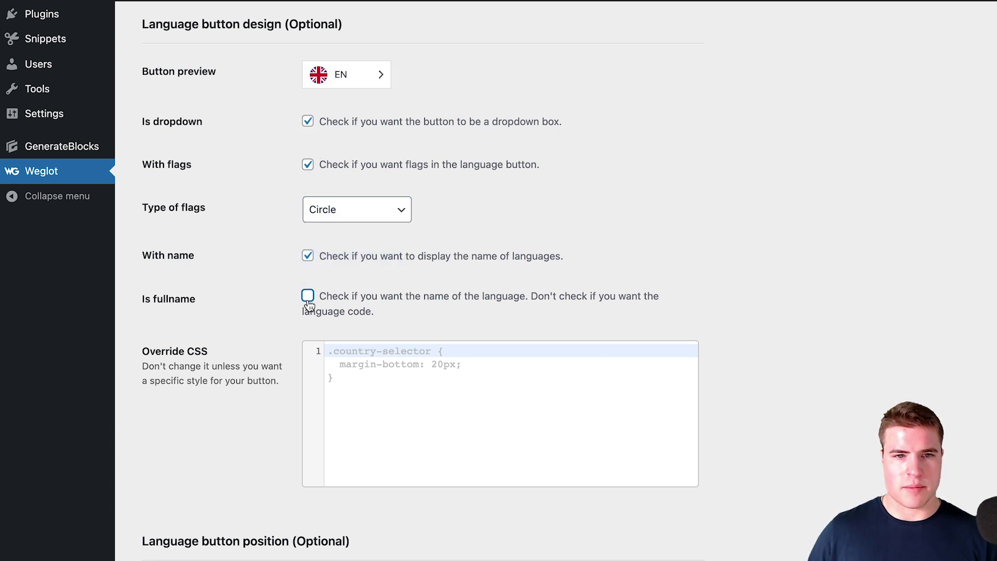
{"action": "left_click", "coordinate": [307, 297]}
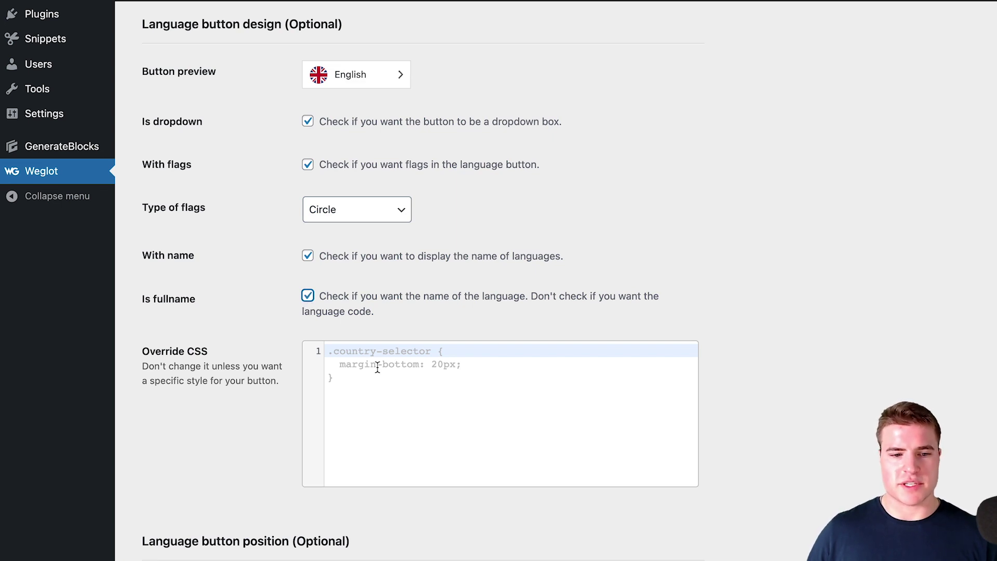
Enable auto redirection, email translation and WordPress search in the visitor's language in the Weglot plugin's other options.
{"action": "scroll", "coordinate": [377, 367], "scroll_direction": "down", "scroll_amount": 7}
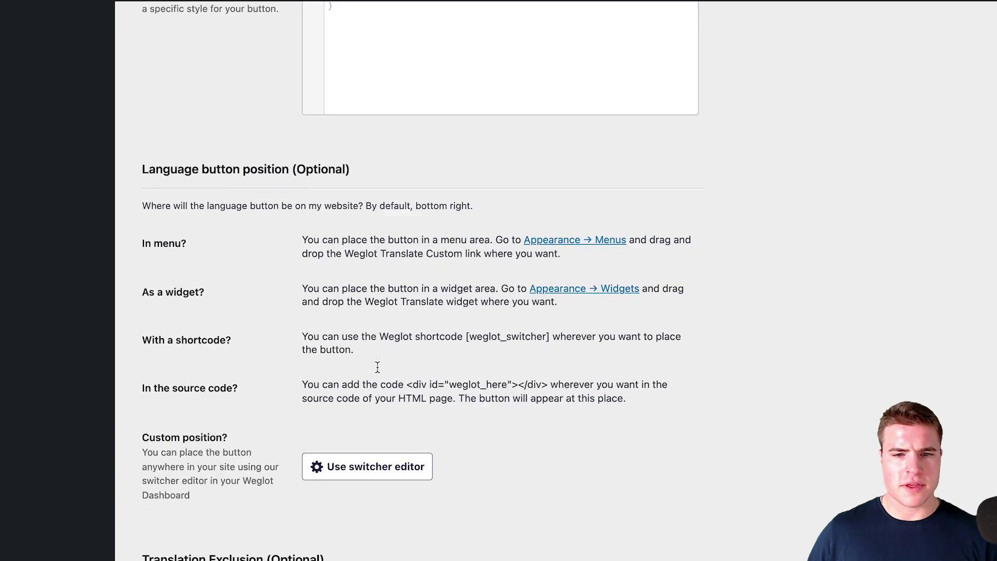
{"action": "scroll", "coordinate": [377, 368], "scroll_direction": "down", "scroll_amount": 5}
{"action": "scroll", "coordinate": [377, 377], "scroll_direction": "down", "scroll_amount": 6}
{"action": "left_click", "coordinate": [309, 379]}
{"action": "left_click", "coordinate": [307, 421]}
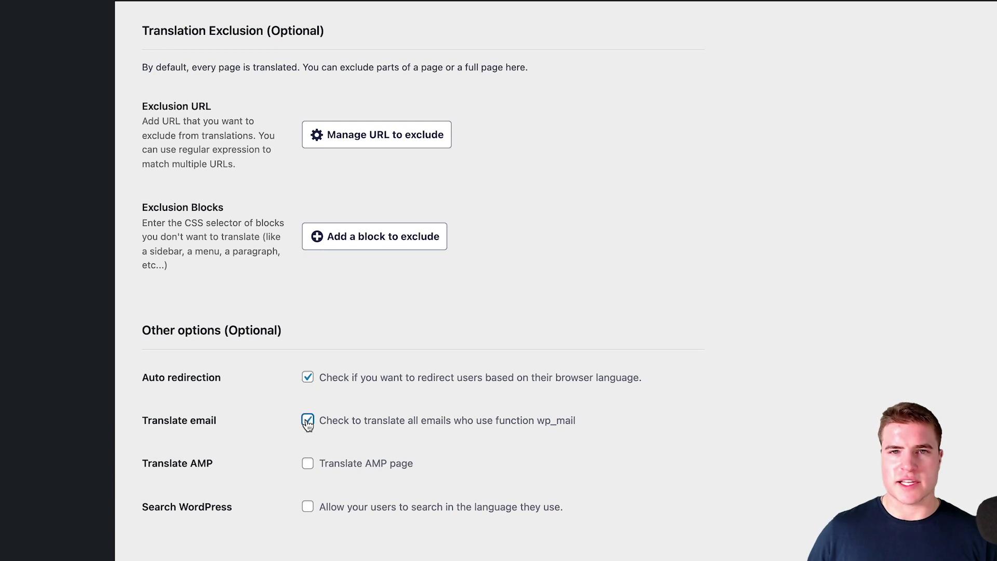
{"action": "left_click", "coordinate": [308, 507]}
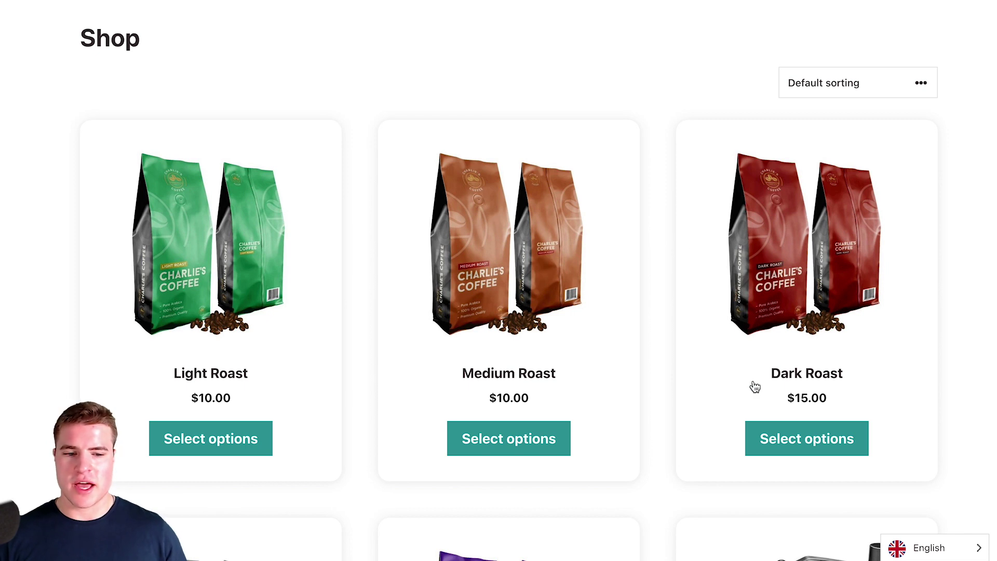
Expand and collapse the floating language button on the shop page to check its language choices.
{"action": "left_click", "coordinate": [958, 548]}
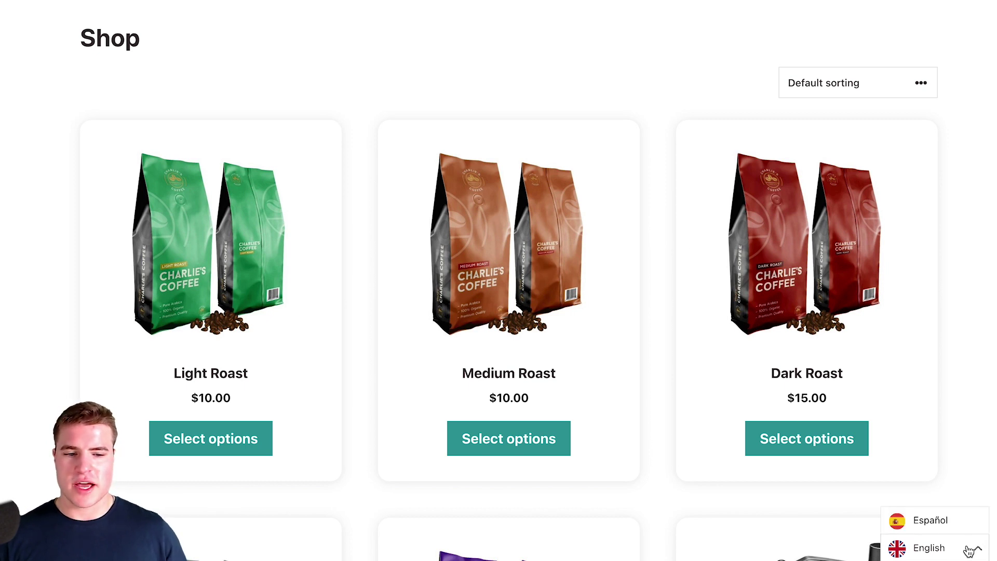
{"action": "left_click", "coordinate": [968, 549]}
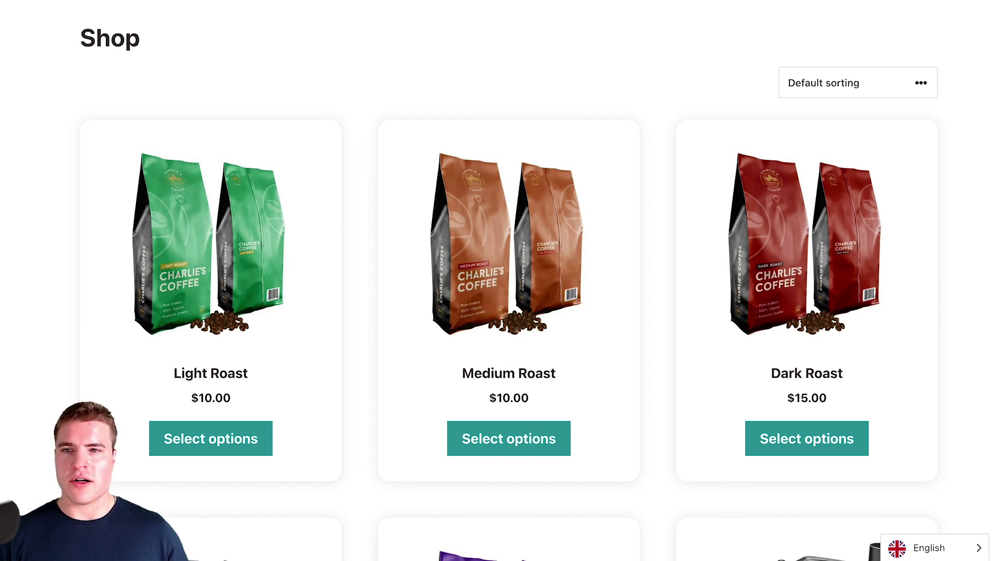
{"action": "scroll", "coordinate": [498, 281], "scroll_direction": "up", "scroll_amount": 5}
In the Menus screen options, enable Tags, Formats, Product tags, Link Target, Title Attribute, Link Relationship (XFN) and Description.
{"action": "mouse_move", "coordinate": [114, 10]}
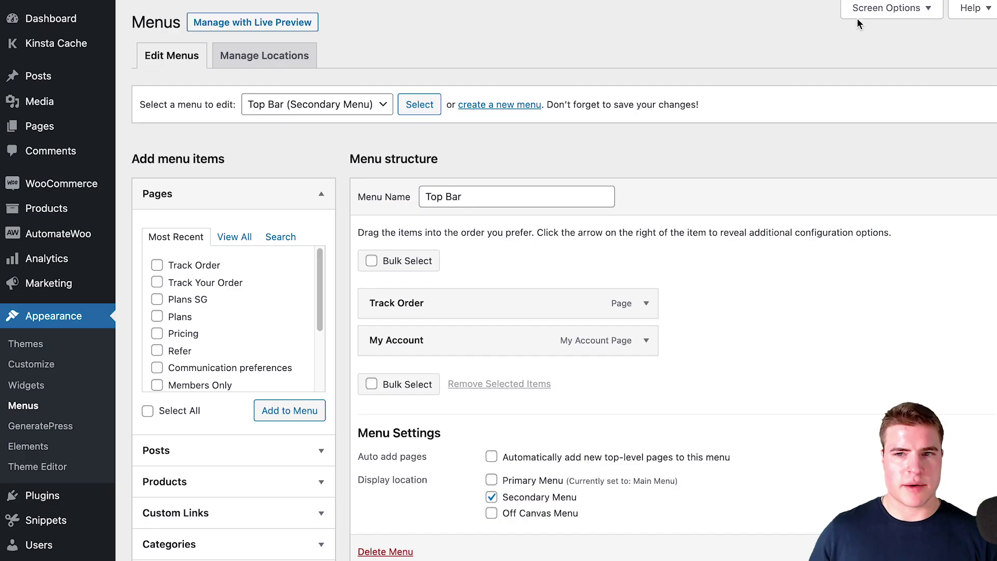
{"action": "left_click", "coordinate": [883, 8]}
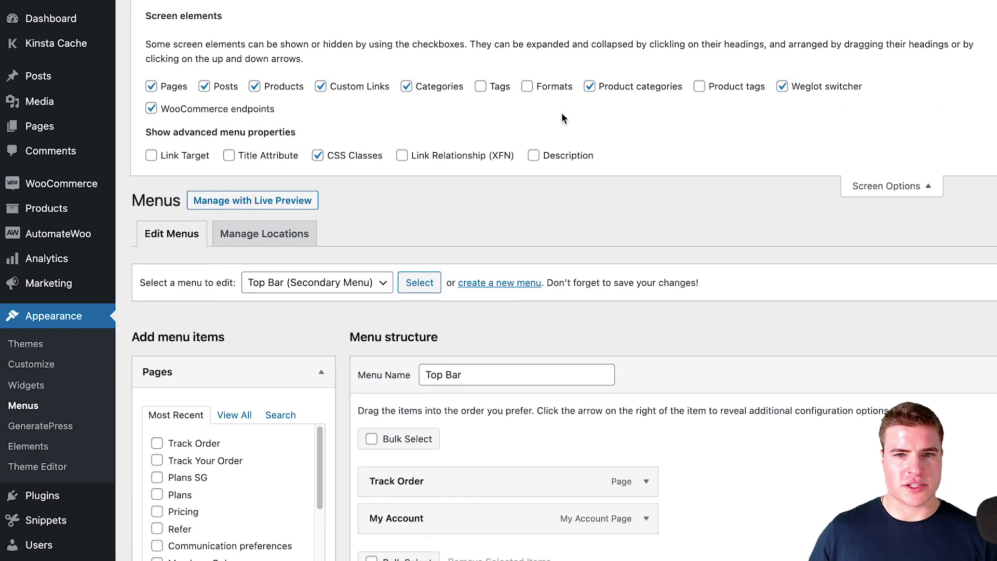
{"action": "left_click", "coordinate": [402, 155]}
{"action": "left_click", "coordinate": [534, 155]}
{"action": "left_click", "coordinate": [229, 156]}
{"action": "left_click", "coordinate": [151, 155]}
{"action": "left_click", "coordinate": [700, 86]}
{"action": "left_click", "coordinate": [527, 86]}
{"action": "left_click", "coordinate": [512, 90]}
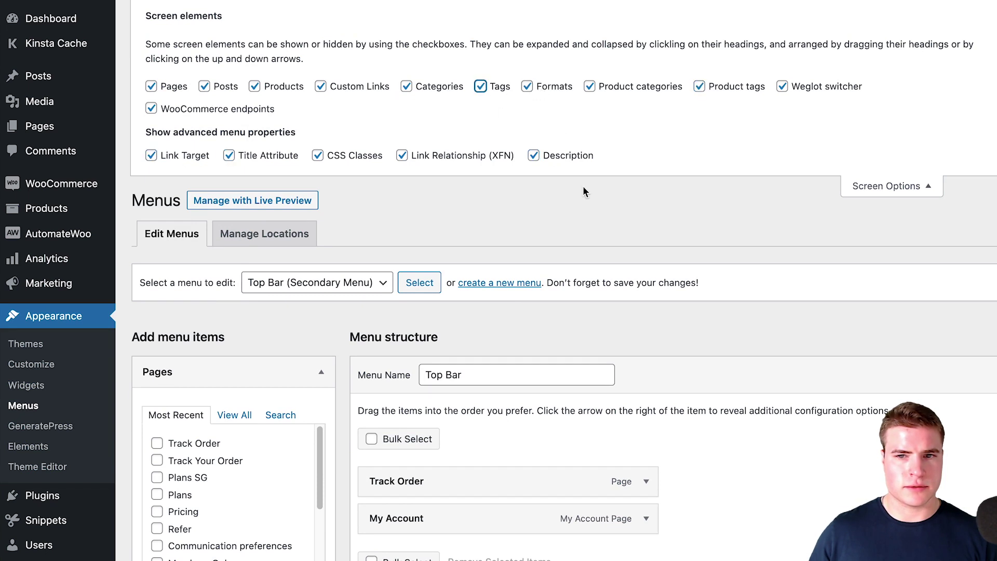
{"action": "scroll", "coordinate": [582, 186], "scroll_direction": "down", "scroll_amount": 2}
{"action": "scroll", "coordinate": [582, 186], "scroll_direction": "up", "scroll_amount": 2}
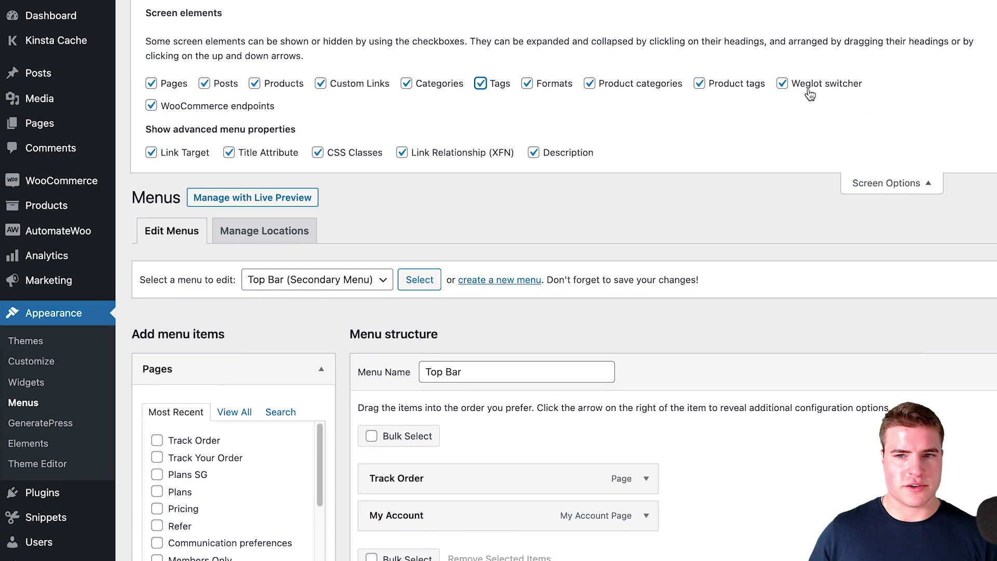
{"action": "left_click", "coordinate": [888, 195]}
Add the Weglot switcher to the Top Bar menu and check its languages on the shop page.
{"action": "scroll", "coordinate": [589, 193], "scroll_direction": "down", "scroll_amount": 1}
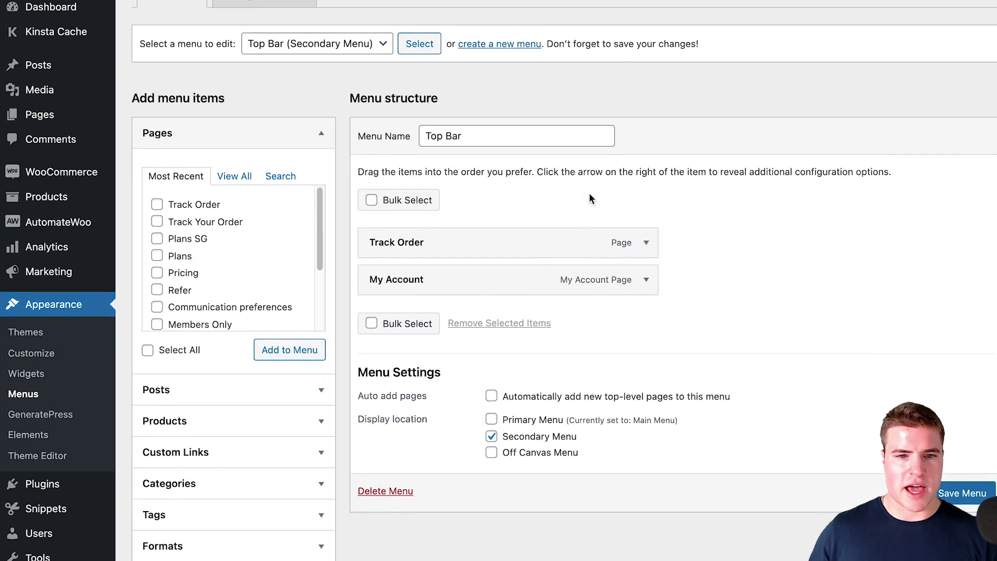
{"action": "scroll", "coordinate": [374, 436], "scroll_direction": "down", "scroll_amount": 2}
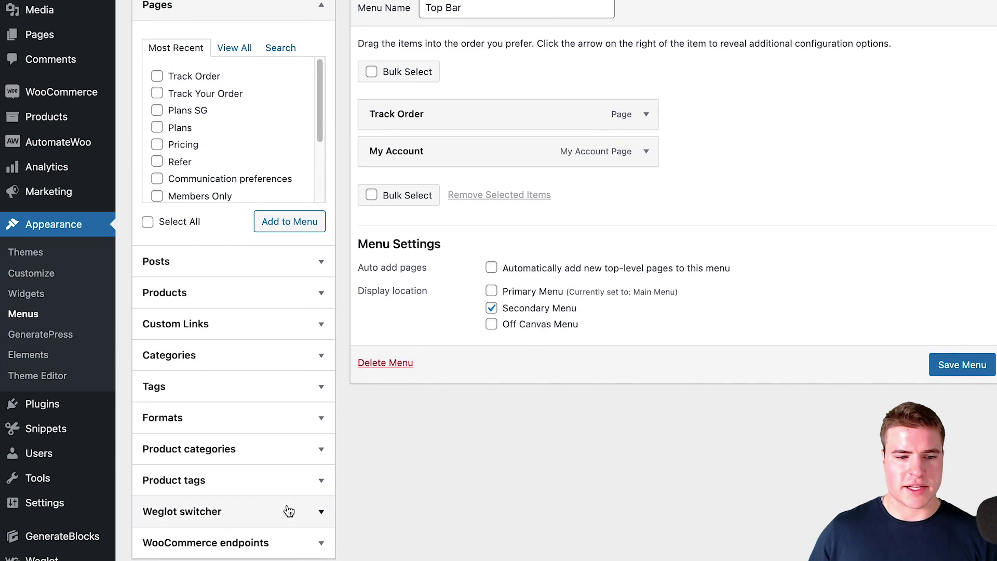
{"action": "left_click", "coordinate": [320, 507]}
{"action": "left_click", "coordinate": [195, 452]}
{"action": "left_click", "coordinate": [286, 486]}
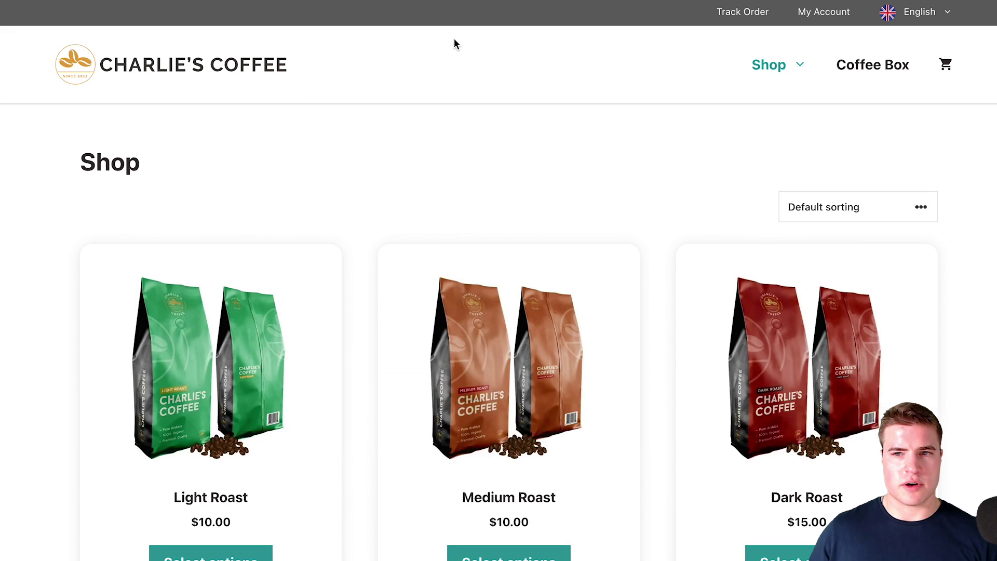
{"action": "mouse_move", "coordinate": [918, 17]}
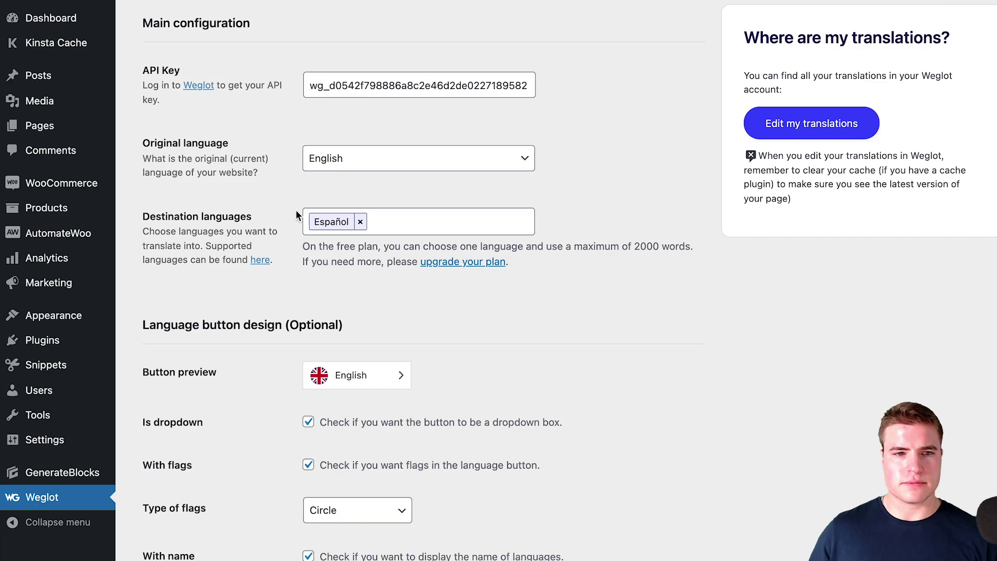
Turn off full language names for the Weglot button, save the settings and check the header switcher on the shop page.
{"action": "scroll", "coordinate": [369, 316], "scroll_direction": "down", "scroll_amount": 5}
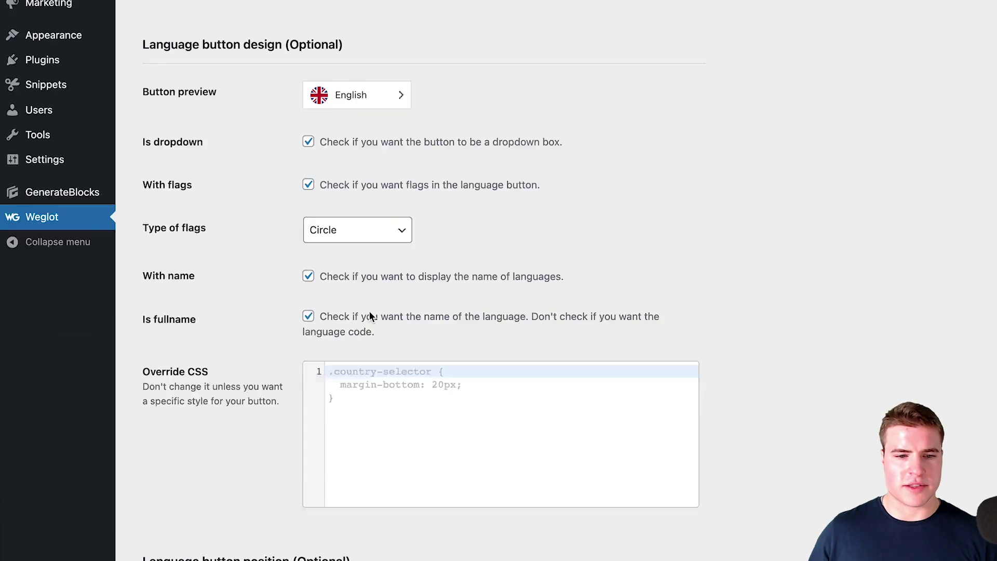
{"action": "scroll", "coordinate": [369, 316], "scroll_direction": "down", "scroll_amount": 2}
{"action": "left_click", "coordinate": [337, 206]}
{"action": "left_click", "coordinate": [308, 206]}
{"action": "left_click", "coordinate": [308, 246]}
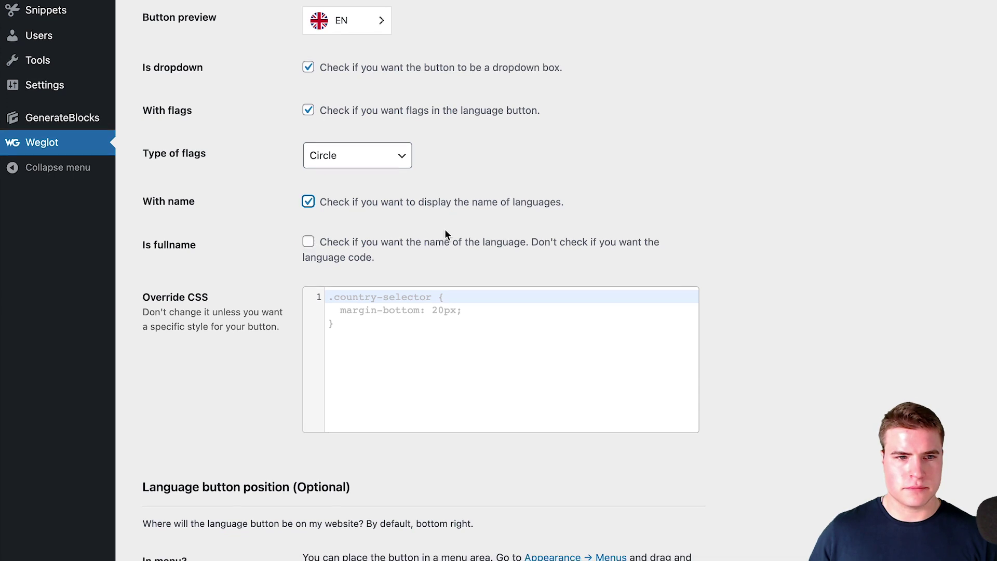
{"action": "scroll", "coordinate": [444, 234], "scroll_direction": "down", "scroll_amount": 3}
{"action": "scroll", "coordinate": [395, 322], "scroll_direction": "down", "scroll_amount": 15}
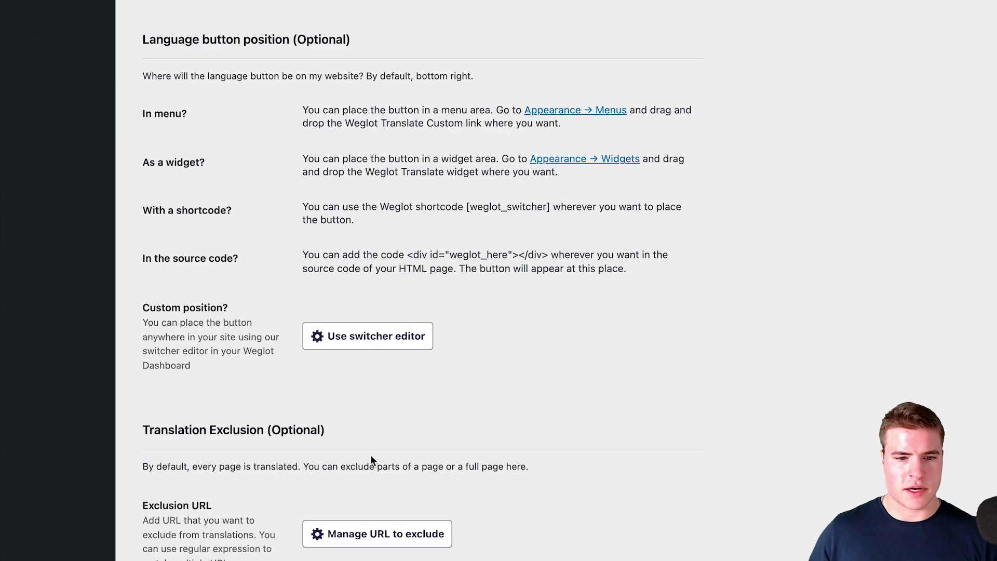
{"action": "left_click", "coordinate": [236, 517]}
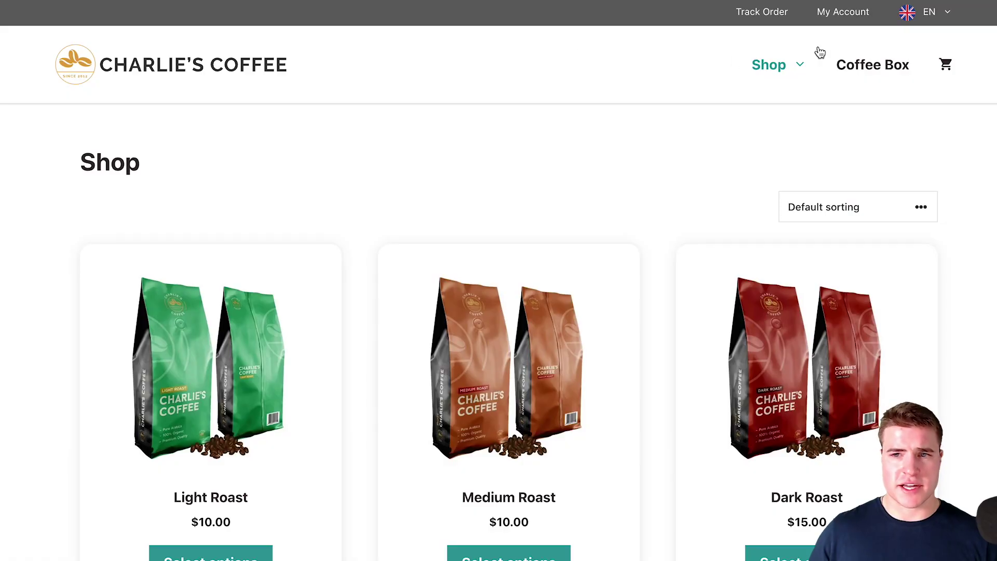
{"action": "mouse_move", "coordinate": [939, 16]}
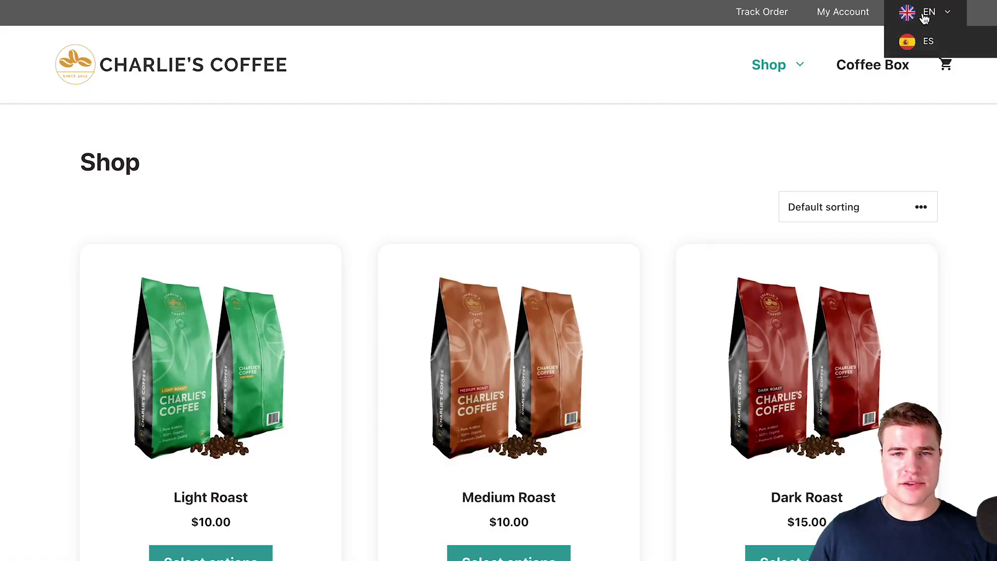
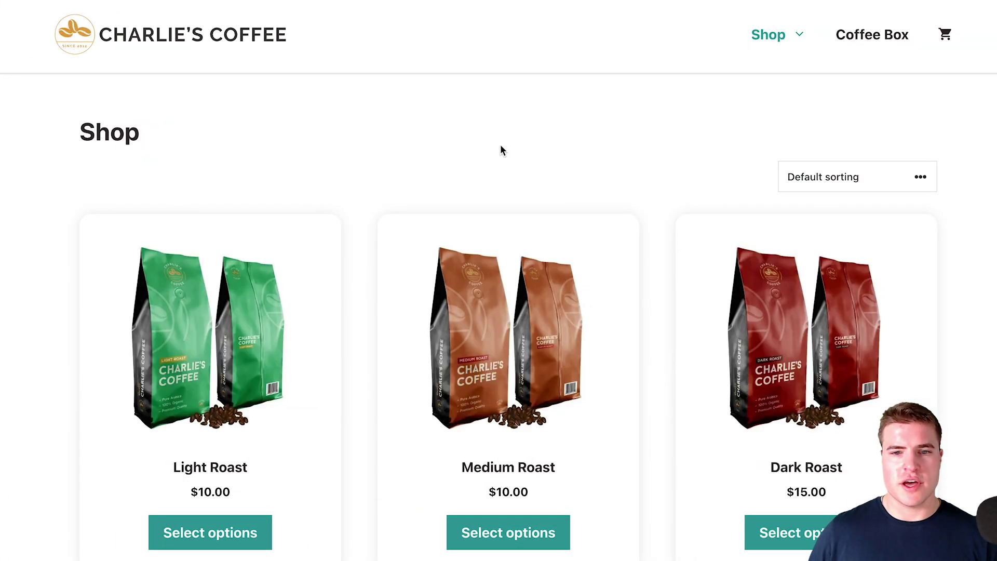
Open the Subscription Coffee Box product from the shop page and copy its title.
{"action": "scroll", "coordinate": [504, 149], "scroll_direction": "down", "scroll_amount": 4}
{"action": "scroll", "coordinate": [503, 149], "scroll_direction": "down", "scroll_amount": 10}
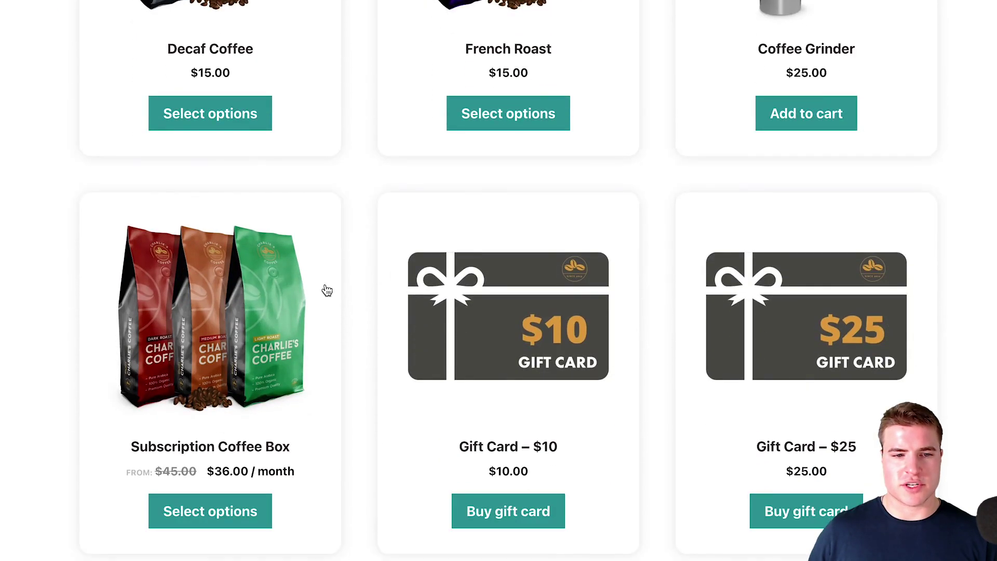
{"action": "left_click", "coordinate": [327, 290]}
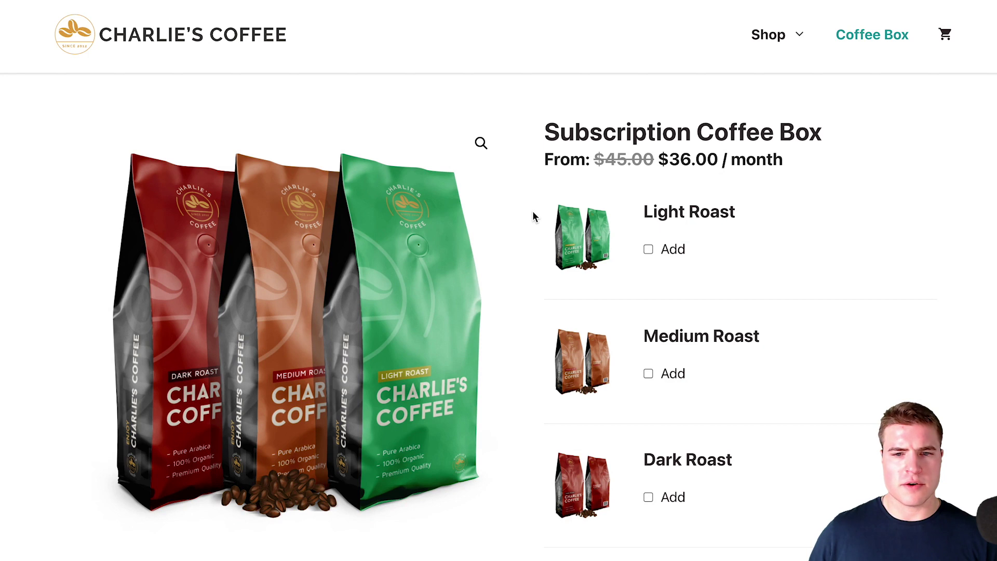
{"action": "left_click_drag", "start_coordinate": [830, 135], "coordinate": [549, 128]}
{"action": "key", "text": "ctrl+c"}
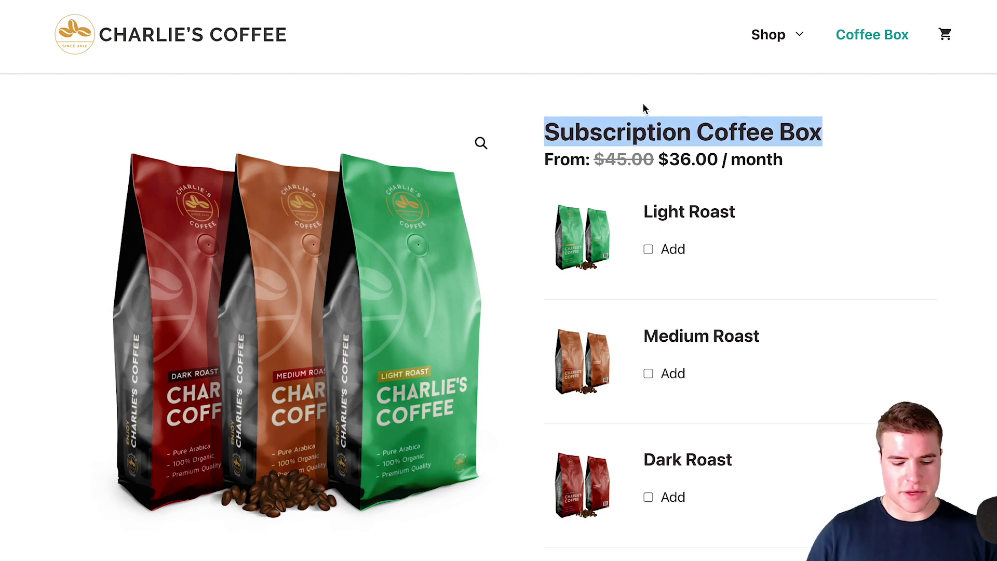
Switch to Google Translate and translate the product title Subscription Coffee Box from English to Spanish.
{"action": "key", "text": "super+t"}
{"action": "type", "text": "trans"}
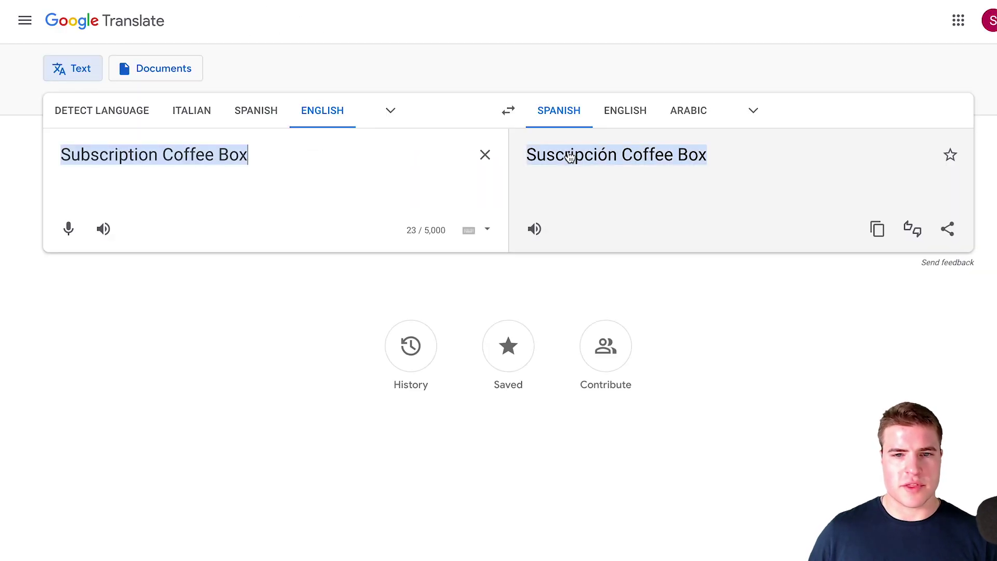
{"action": "left_click_drag", "start_coordinate": [717, 156], "coordinate": [521, 156]}
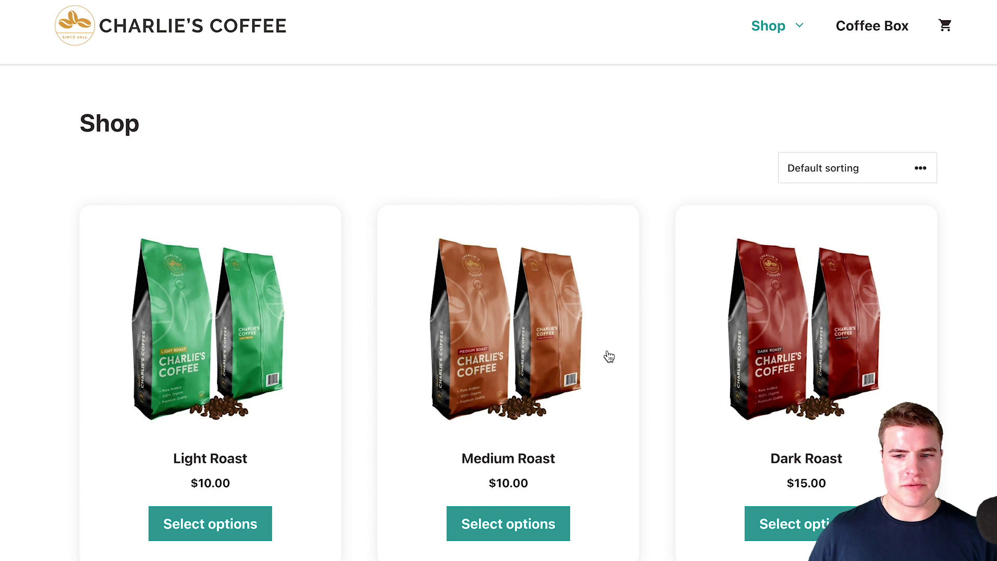
{"action": "scroll", "coordinate": [603, 346], "scroll_direction": "down", "scroll_amount": 10}
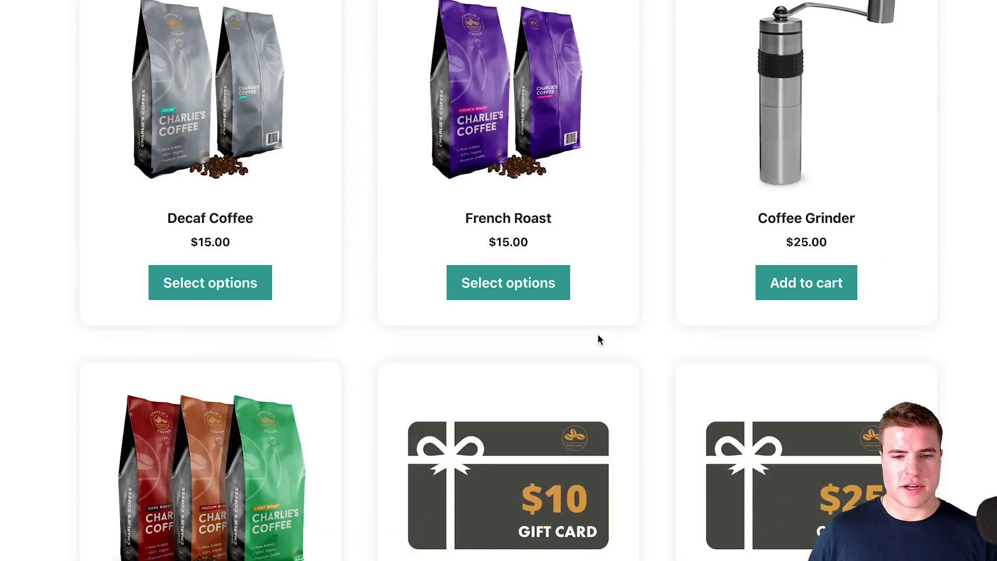
{"action": "scroll", "coordinate": [599, 339], "scroll_direction": "down", "scroll_amount": 3}
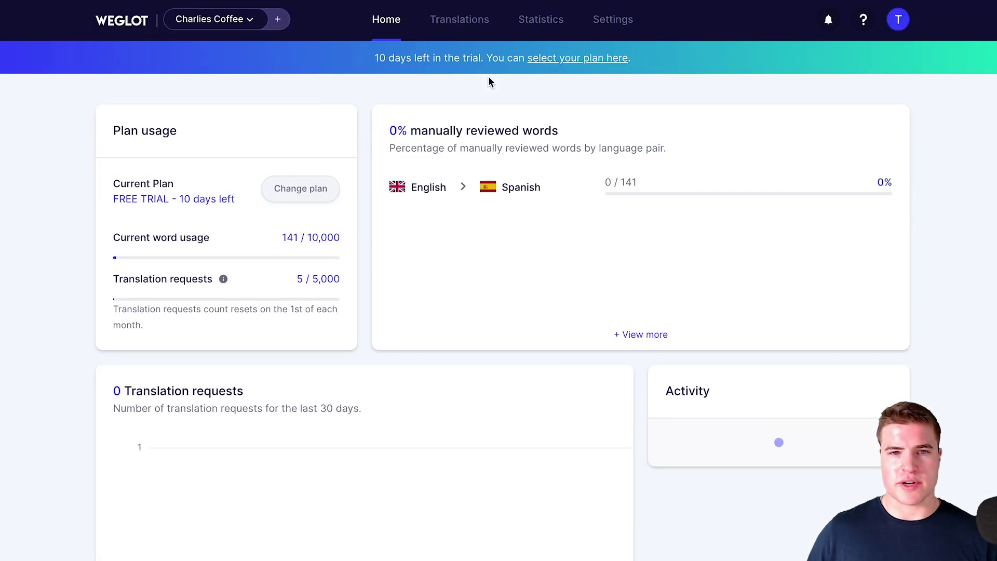
In the Weglot dashboard's translations, check the English to Spanish options and open that language pair's translation list.
{"action": "left_click", "coordinate": [475, 23]}
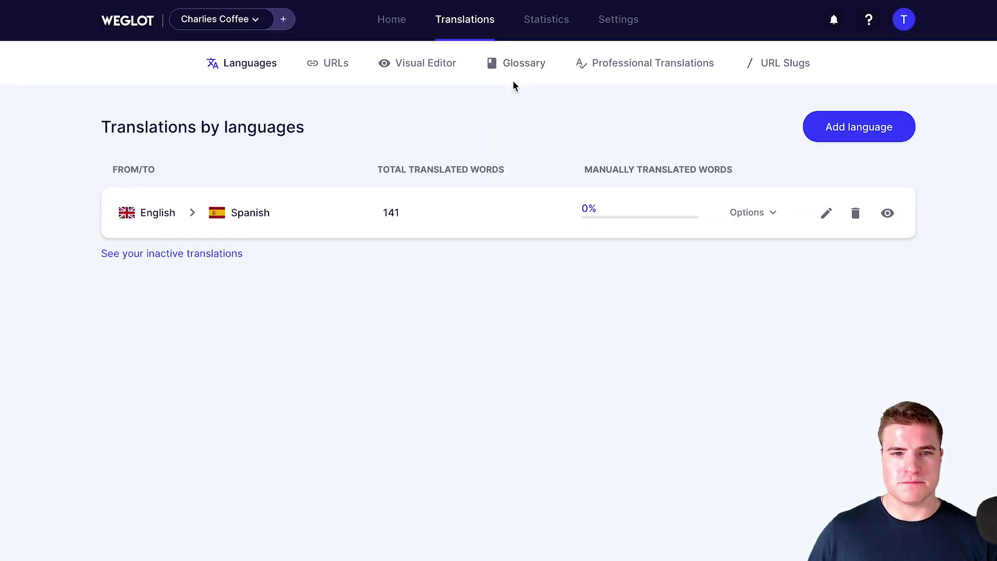
{"action": "left_click", "coordinate": [751, 213]}
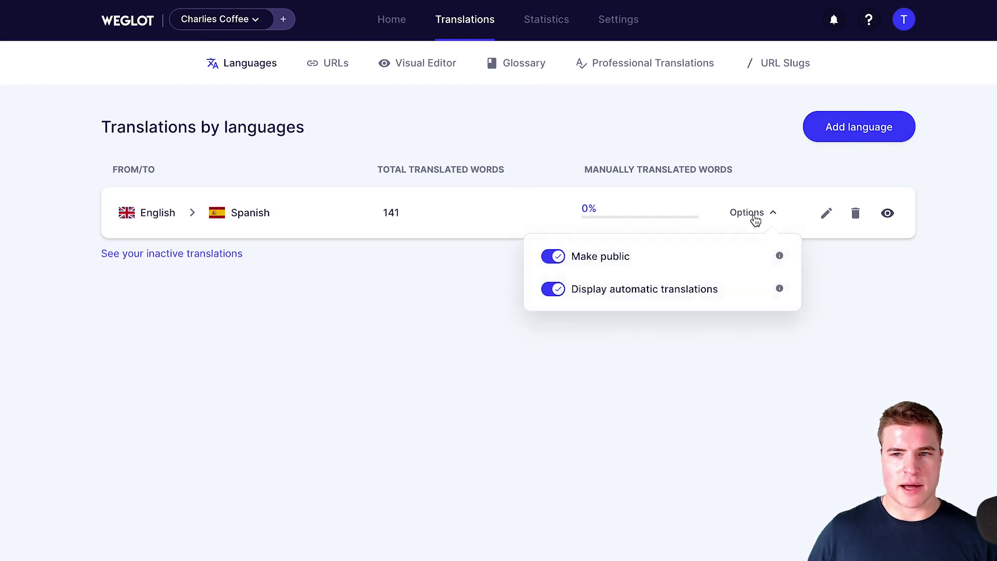
{"action": "left_click", "coordinate": [755, 203]}
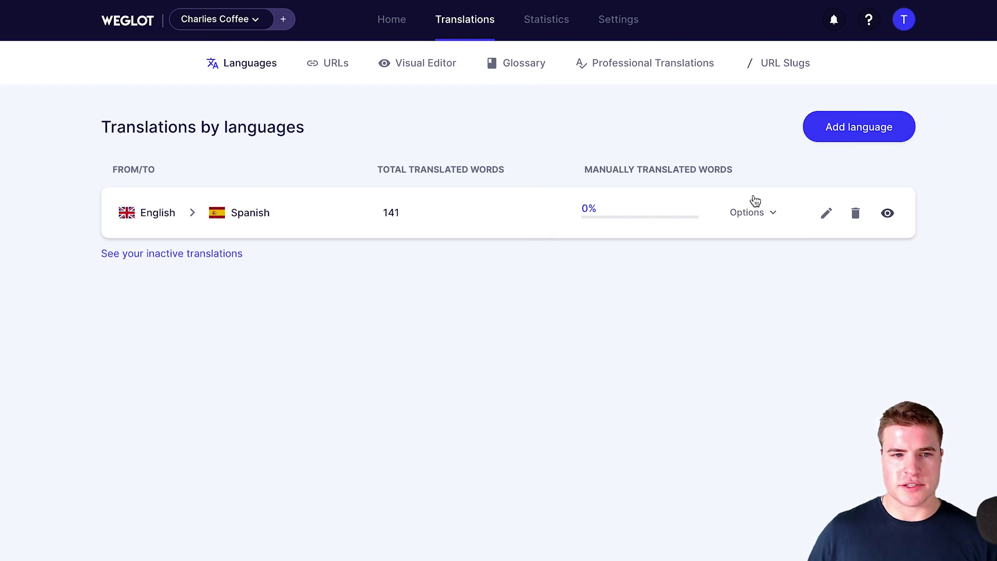
{"action": "left_click", "coordinate": [333, 230]}
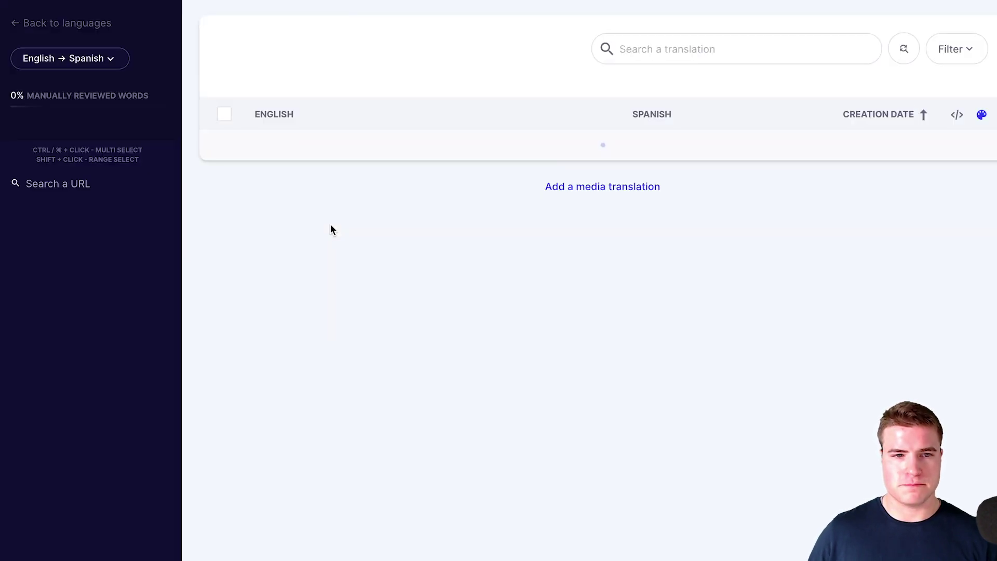
Search the English to Spanish translations for Subscription Coffee Box.
{"action": "left_click", "coordinate": [620, 53]}
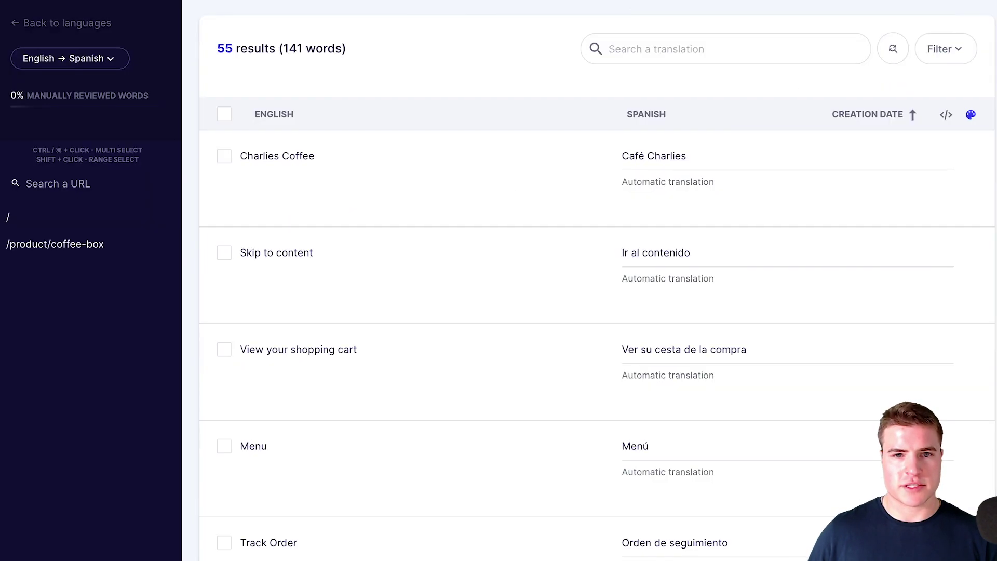
{"action": "left_click", "coordinate": [633, 58]}
{"action": "key", "text": "ctrl+v"}
{"action": "key", "text": "Return"}
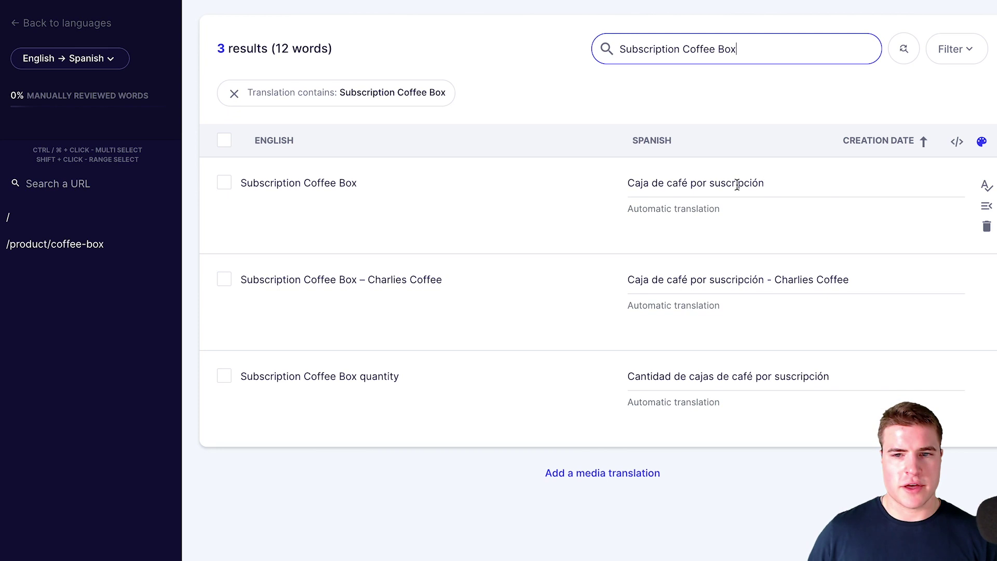
Remove the word Subscription from the source text in Google Translate and copy the resulting Spanish translation.
{"action": "left_click_drag", "start_coordinate": [162, 155], "coordinate": [45, 156]}
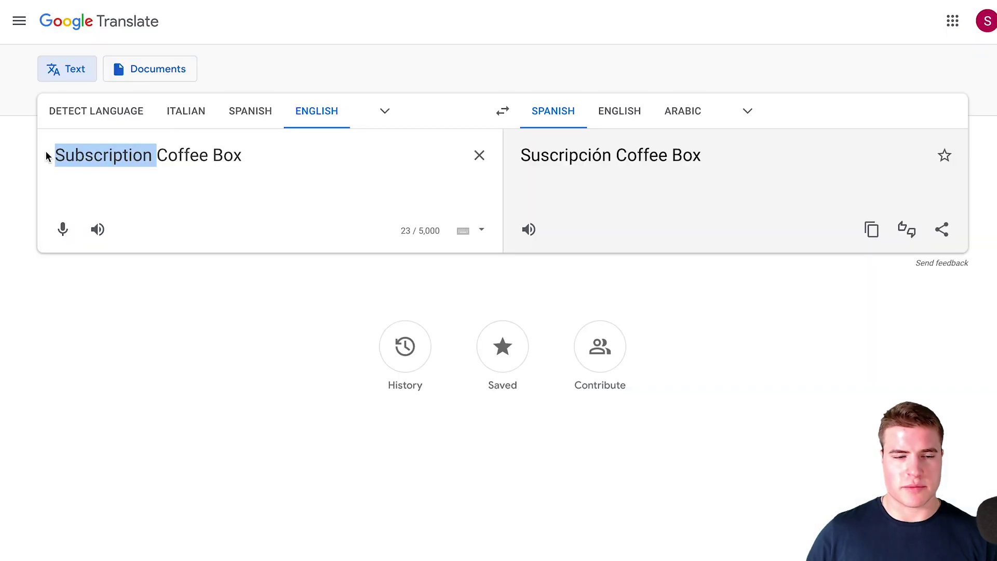
{"action": "key", "text": "BackSpace"}
{"action": "left_click_drag", "start_coordinate": [621, 156], "coordinate": [519, 156]}
{"action": "key", "text": "ctrl+c"}
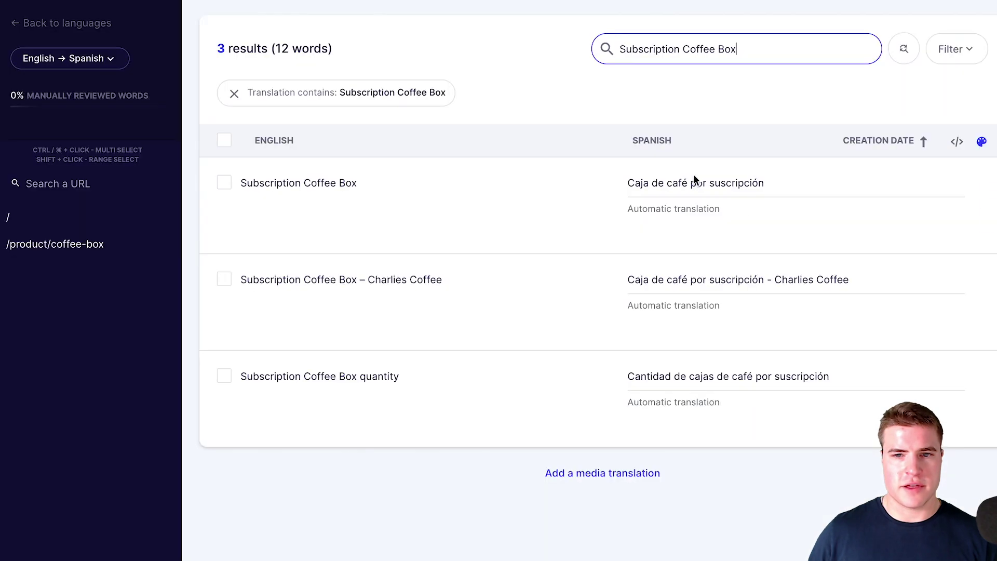
{"action": "triple_click", "coordinate": [824, 184]}
{"action": "key", "text": "ctrl+v"}
{"action": "key", "text": "ctrl+z"}
Replace the Spanish translation of Subscription Coffee Box in Weglot with Caja de café.
{"action": "left_click", "coordinate": [774, 185]}
{"action": "triple_click", "coordinate": [772, 184]}
{"action": "key", "text": "ctrl+v"}
{"action": "left_click", "coordinate": [708, 555]}
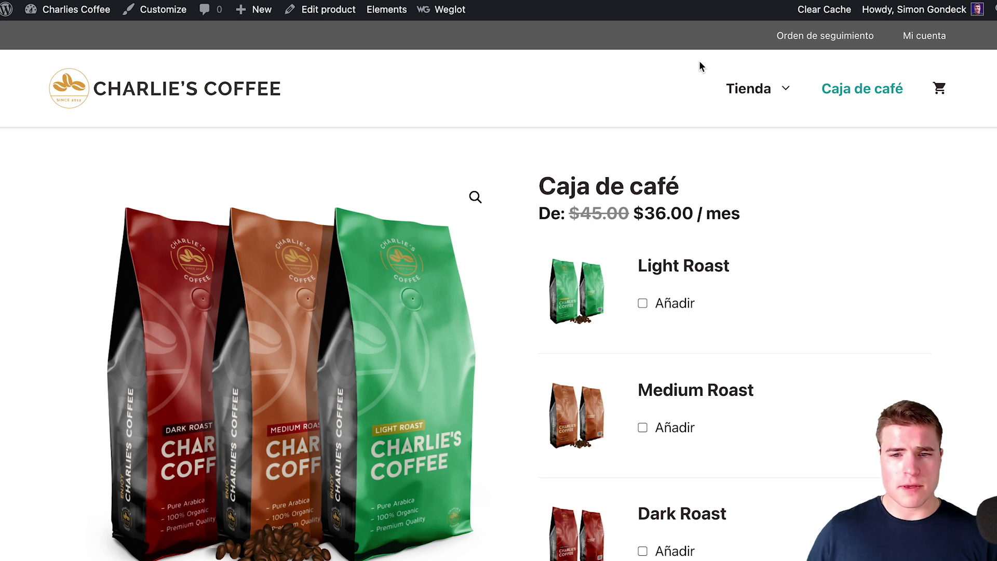
Check the Spanish Caja de café product page, open the product for editing and copy its description sentence.
{"action": "scroll", "coordinate": [699, 66], "scroll_direction": "down", "scroll_amount": 7}
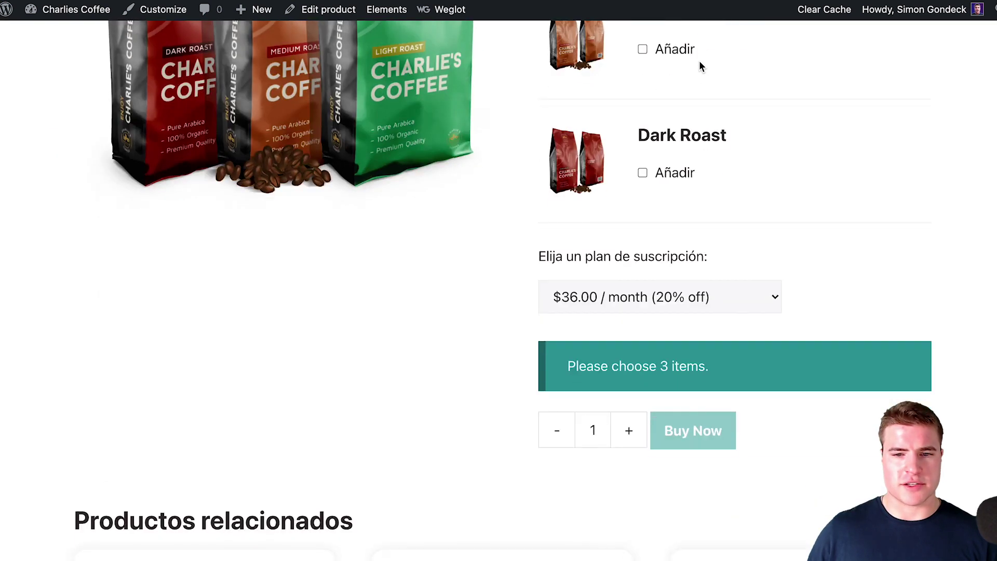
{"action": "scroll", "coordinate": [699, 66], "scroll_direction": "up", "scroll_amount": 7}
{"action": "scroll", "coordinate": [699, 60], "scroll_direction": "up", "scroll_amount": 1}
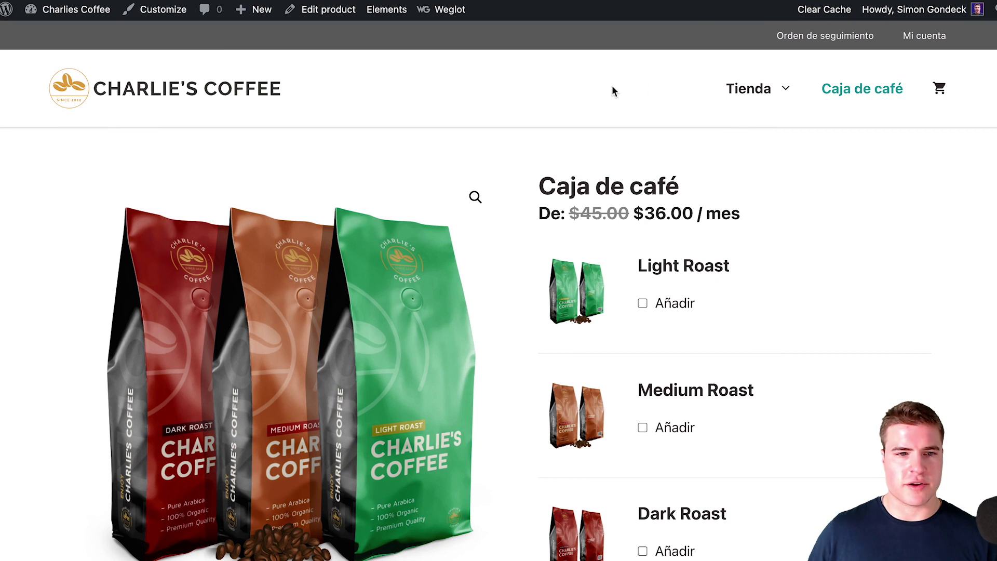
{"action": "left_click", "coordinate": [333, 14]}
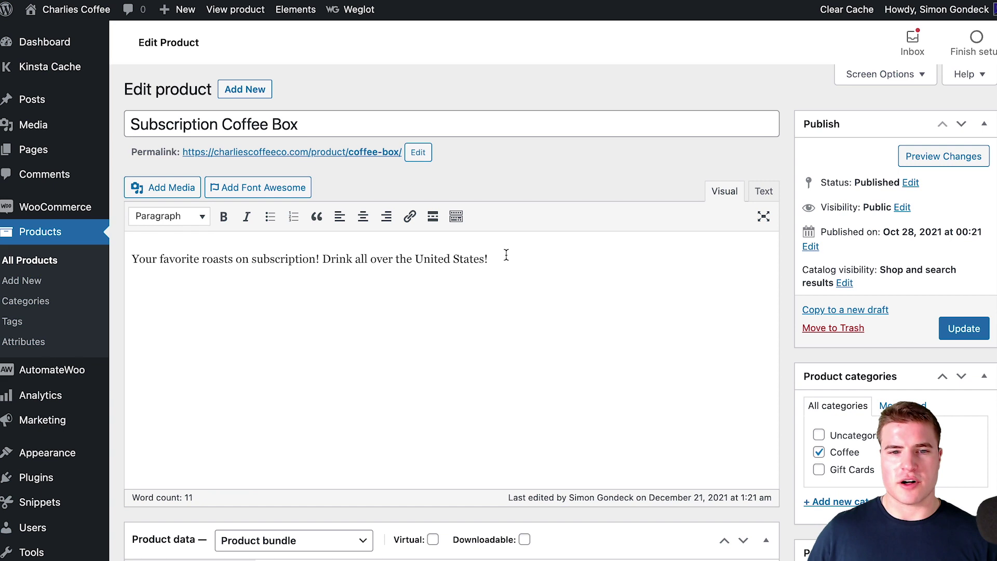
{"action": "left_click_drag", "start_coordinate": [487, 259], "coordinate": [148, 248]}
{"action": "key", "text": "ctrl+c"}
Search Weglot's English to Spanish translations for "Your favorite roasts on subscription! Drink all over the United States!".
{"action": "left_click", "coordinate": [550, 2]}
{"action": "left_click", "coordinate": [692, 37]}
{"action": "key", "text": "ctrl+a"}
{"action": "key", "text": "ctrl+v"}
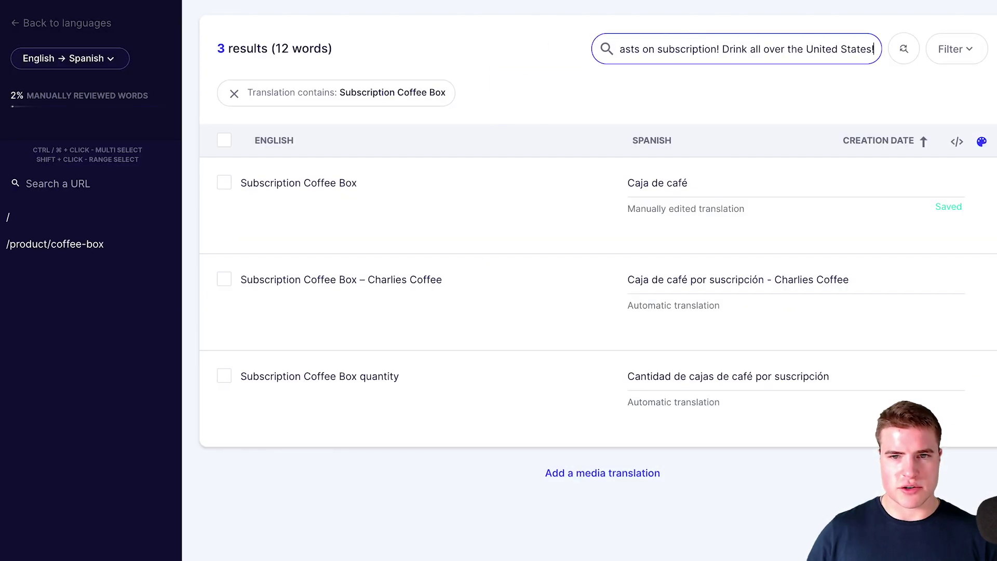
{"action": "key", "text": "Return"}
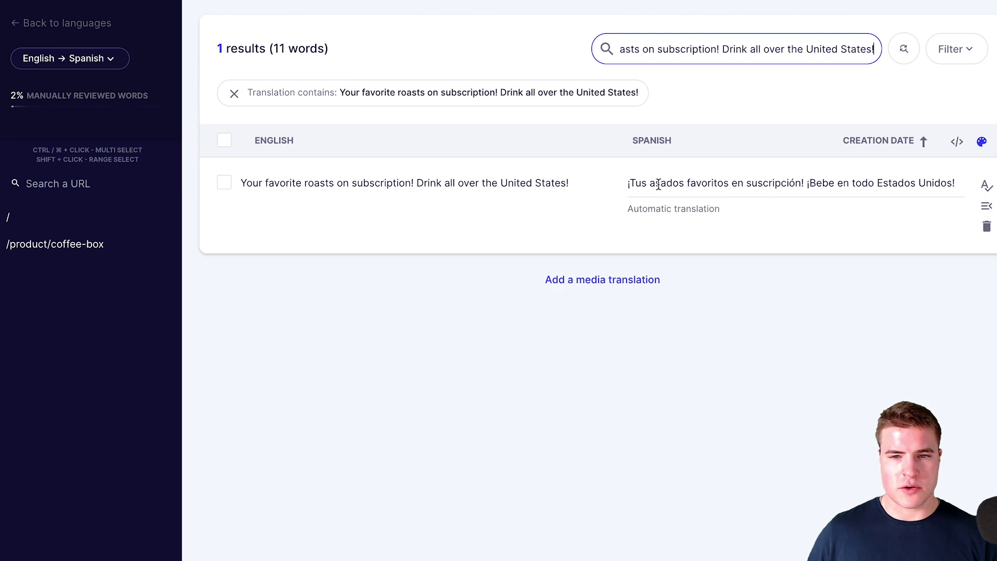
Copy the English description sentence from the Weglot result and replace the source text in Google Translate with it.
{"action": "left_click_drag", "start_coordinate": [583, 185], "coordinate": [240, 179]}
{"action": "key", "text": "ctrl+c"}
{"action": "key", "text": "ctrl+Tab"}
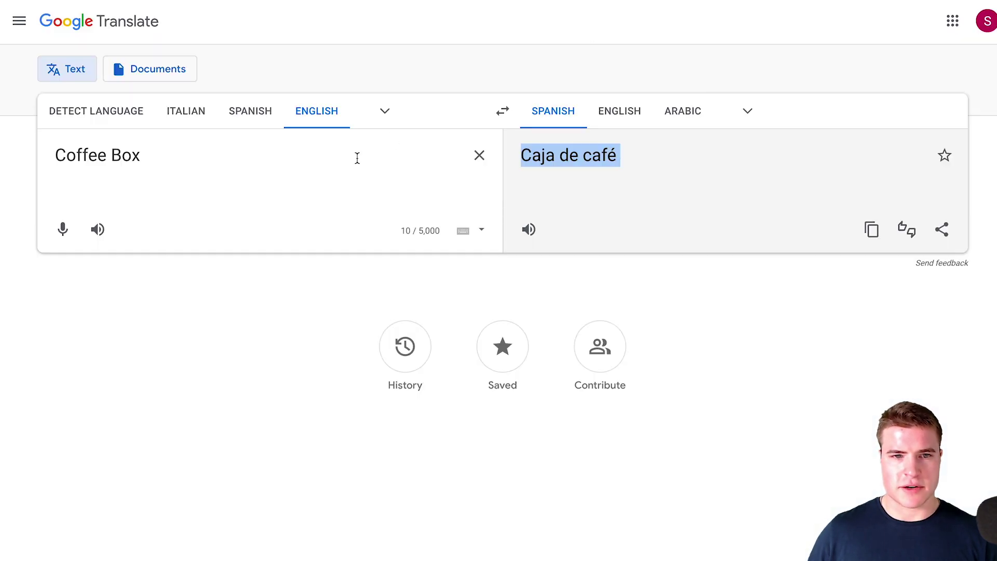
{"action": "key", "text": "ctrl+a"}
{"action": "key", "text": "ctrl+v"}
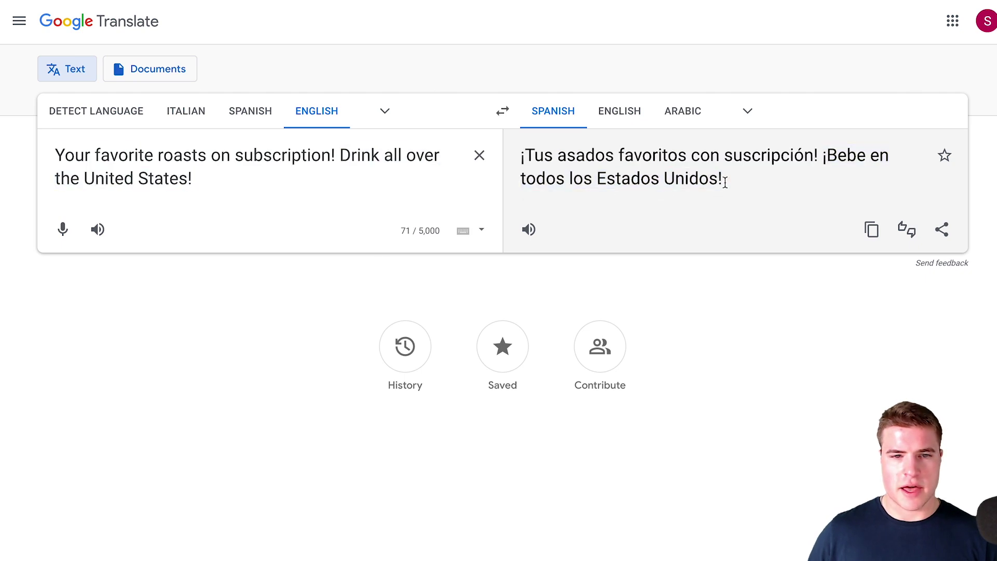
Change the end of the source text in Google Translate to "your Spanish Speaking Country!" and copy the resulting Spanish translation.
{"action": "left_click_drag", "start_coordinate": [84, 178], "coordinate": [221, 183]}
{"action": "key", "text": "BackSpace"}
{"action": "key", "text": "BackSpace"}
{"action": "key", "text": "BackSpace"}
{"action": "key", "text": "BackSpace"}
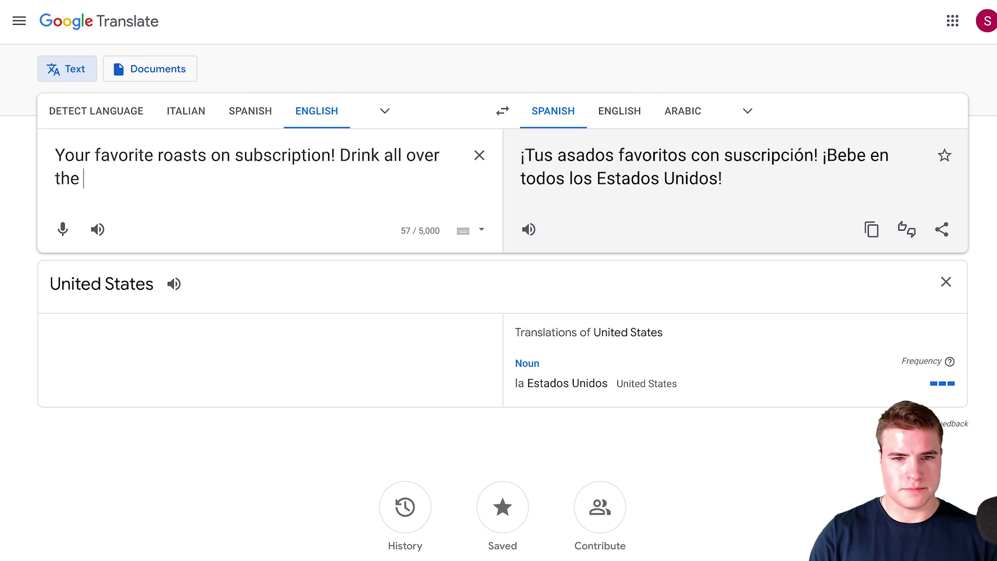
{"action": "type", "text": "your S"}
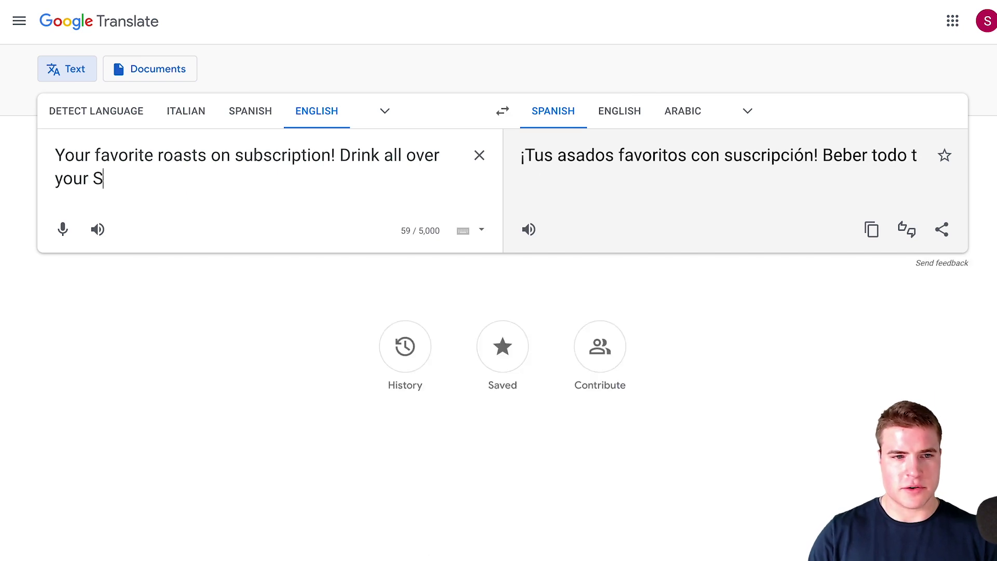
{"action": "type", "text": "panish Speaking Country!"}
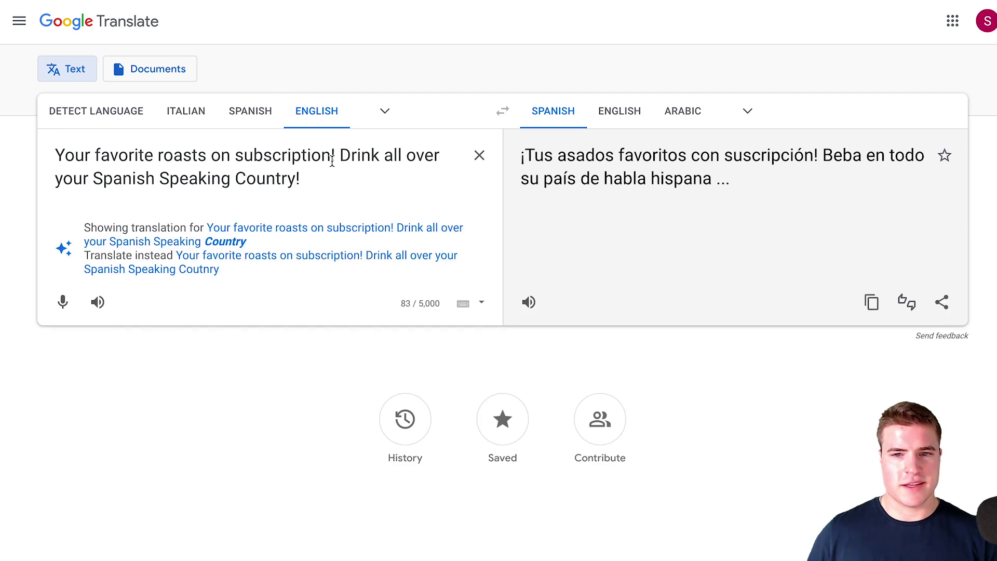
{"action": "left_click_drag", "start_coordinate": [759, 181], "coordinate": [523, 153]}
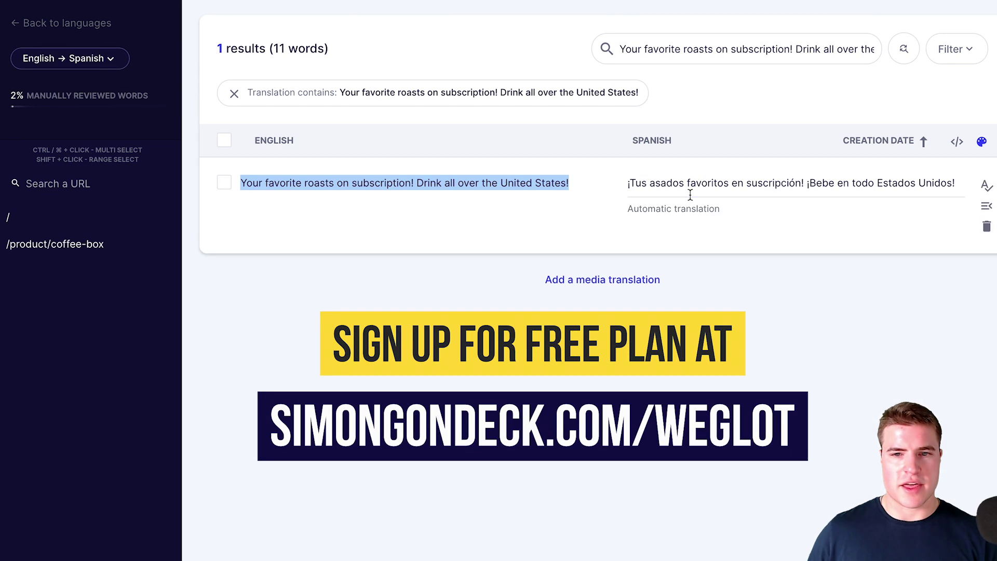
Replace the sentence's Spanish translation in Weglot with "¡Tus asados favoritos con suscripción! ¡Bebe en todo tu país de habla hispana!".
{"action": "left_click", "coordinate": [691, 197]}
{"action": "key", "text": "ctrl+a"}
{"action": "key", "text": "ctrl+v"}
{"action": "left_click", "coordinate": [739, 286]}
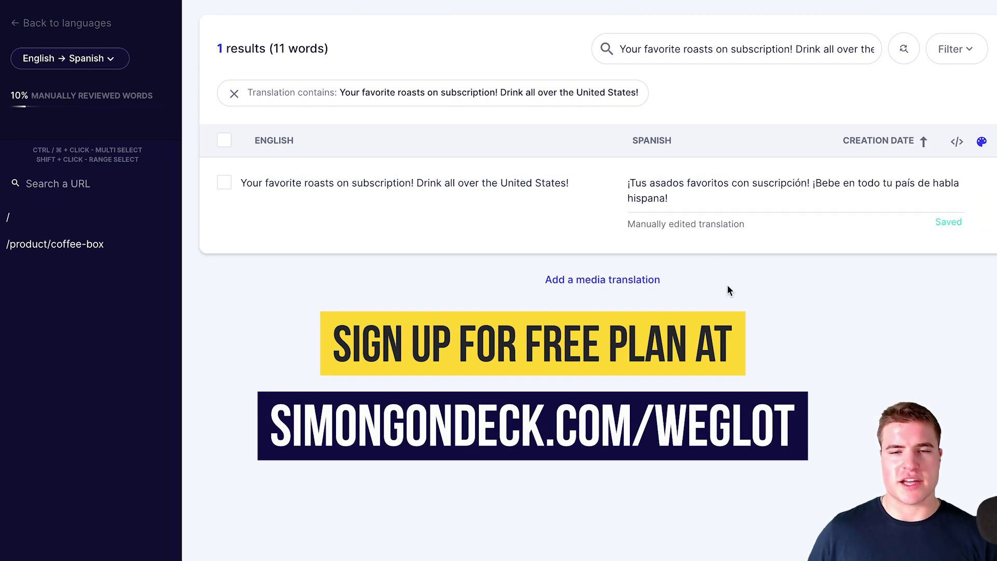